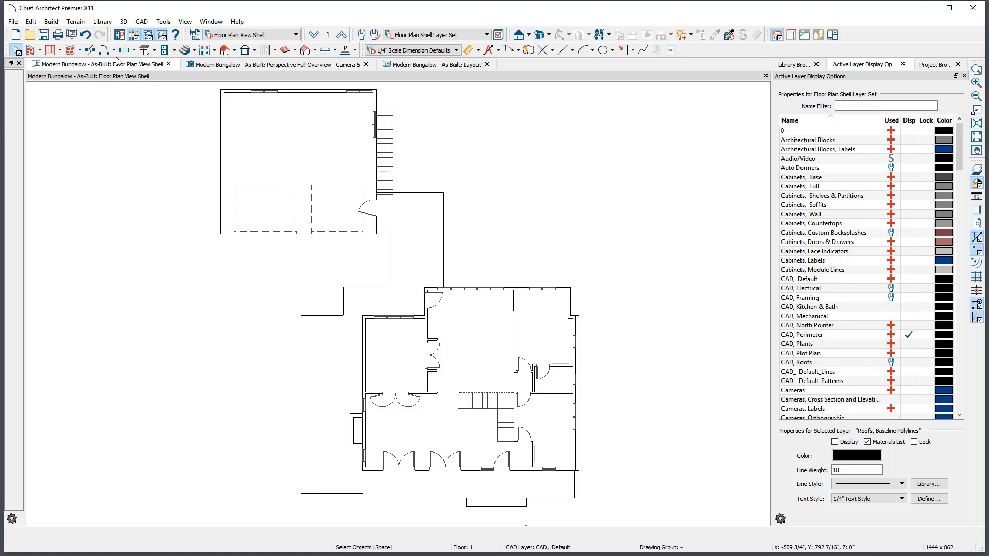
Step: Reset the toolbars to factory defaults under Preferences > Reset Options, confirming the warning
click(31, 22)
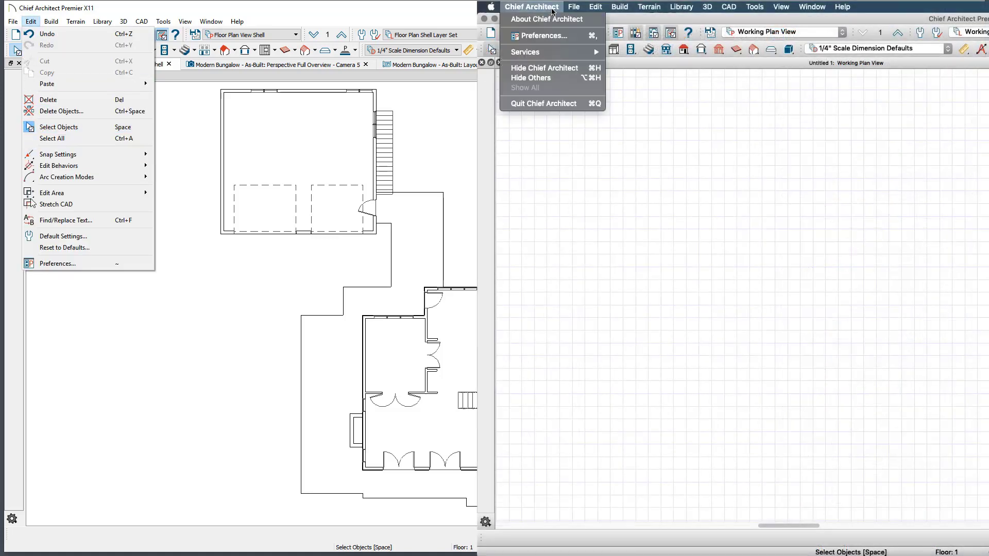
click(43, 265)
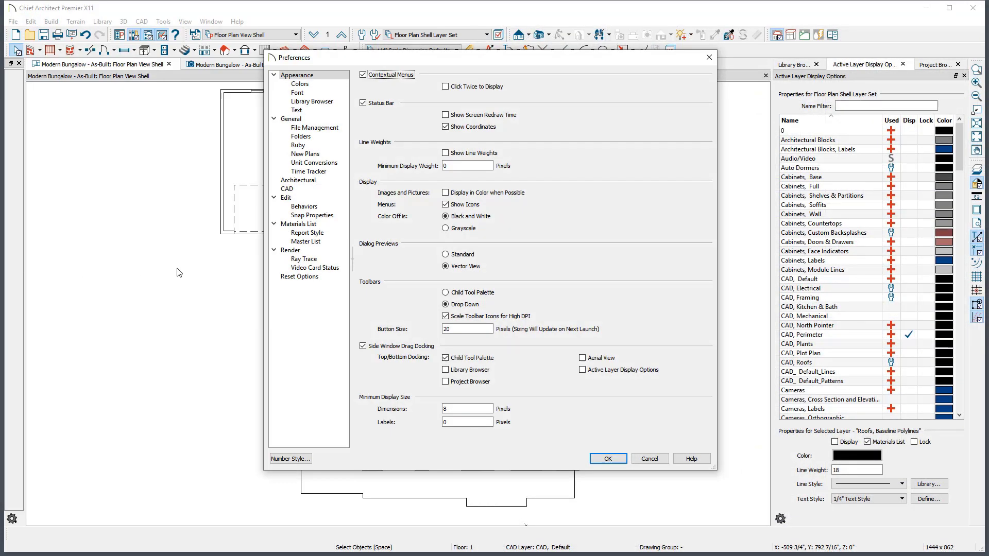
click(315, 278)
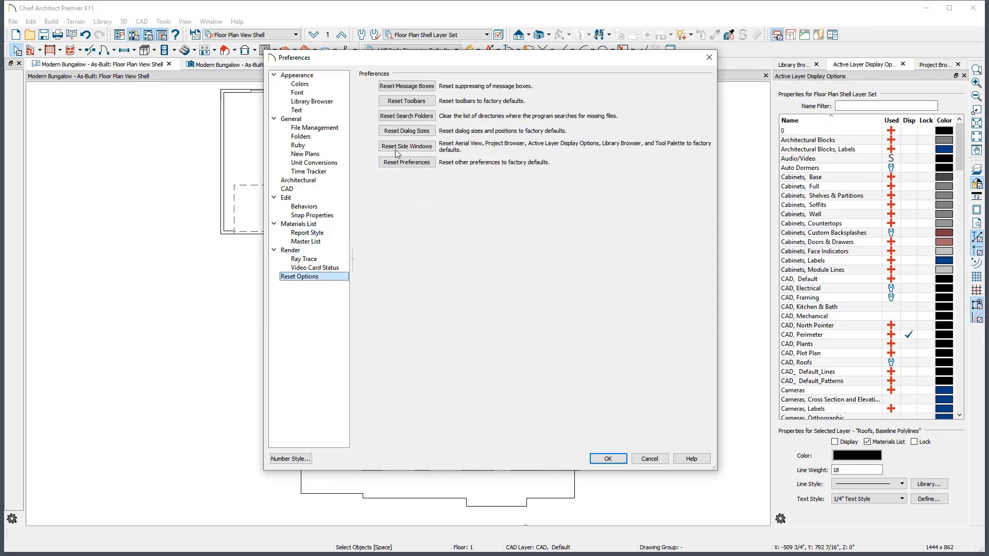
click(422, 104)
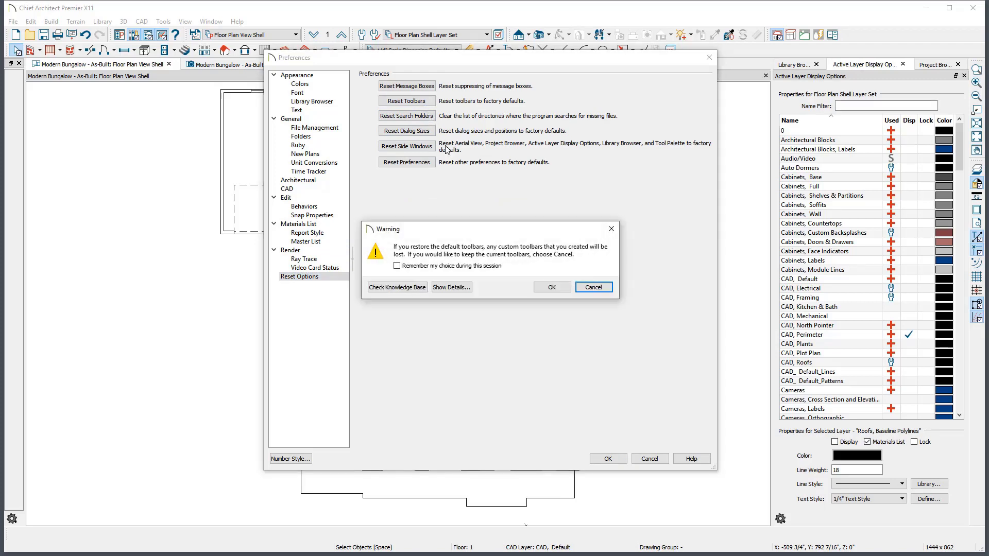
click(566, 286)
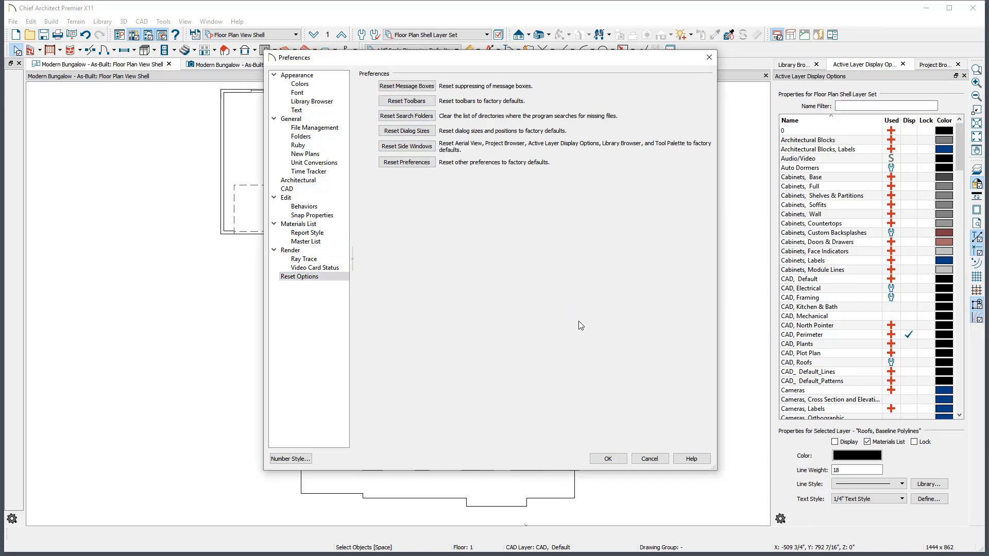
click(608, 460)
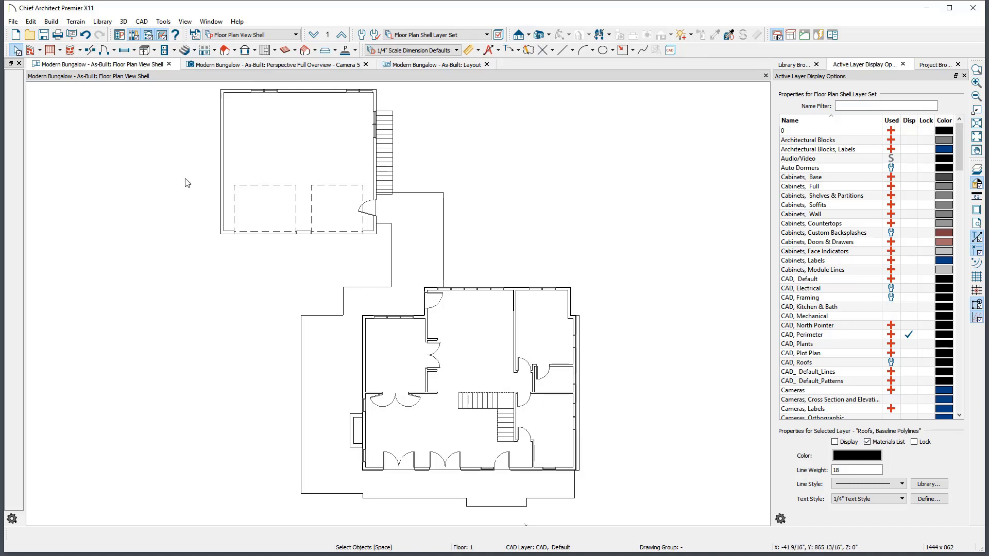
click(51, 22)
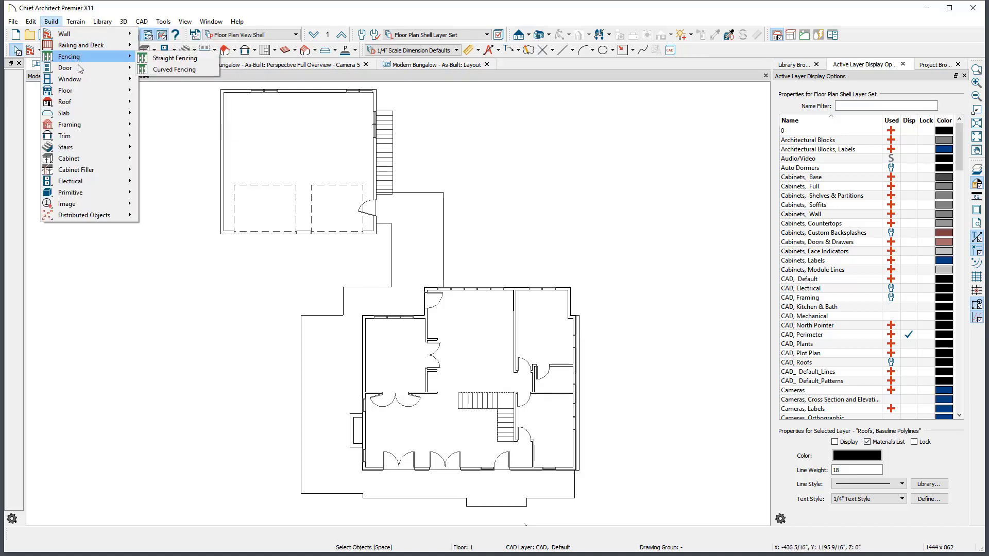
mouse_move(65, 68)
click(52, 21)
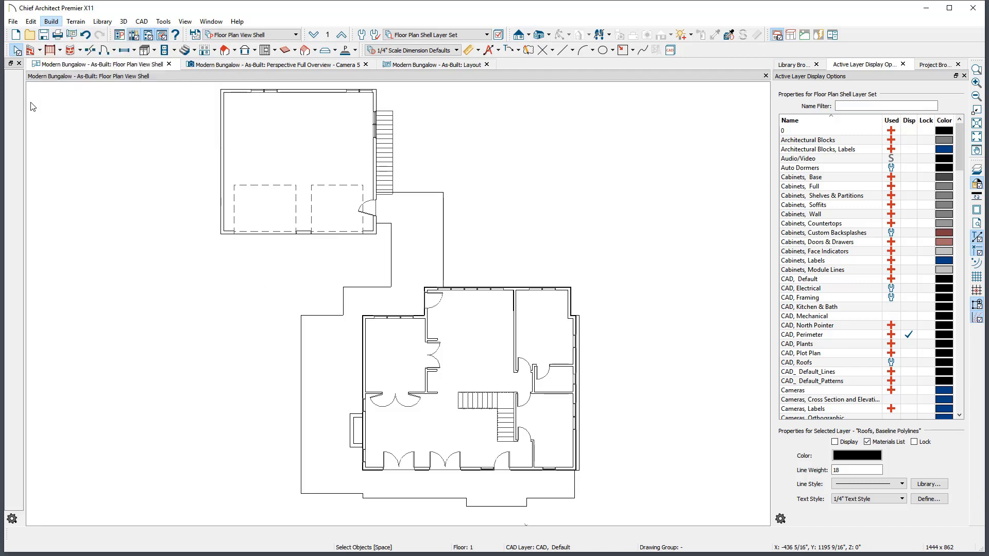
click(55, 51)
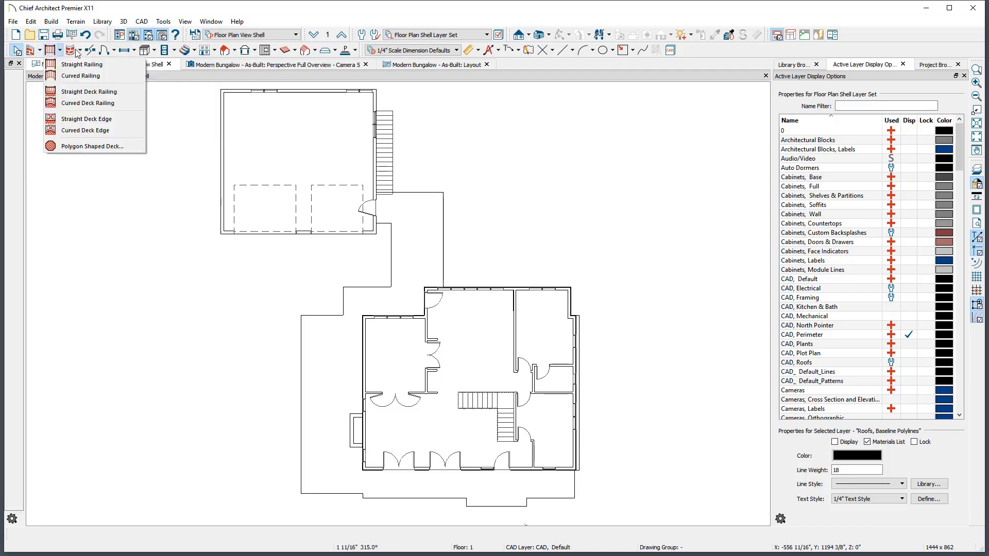
mouse_move(124, 51)
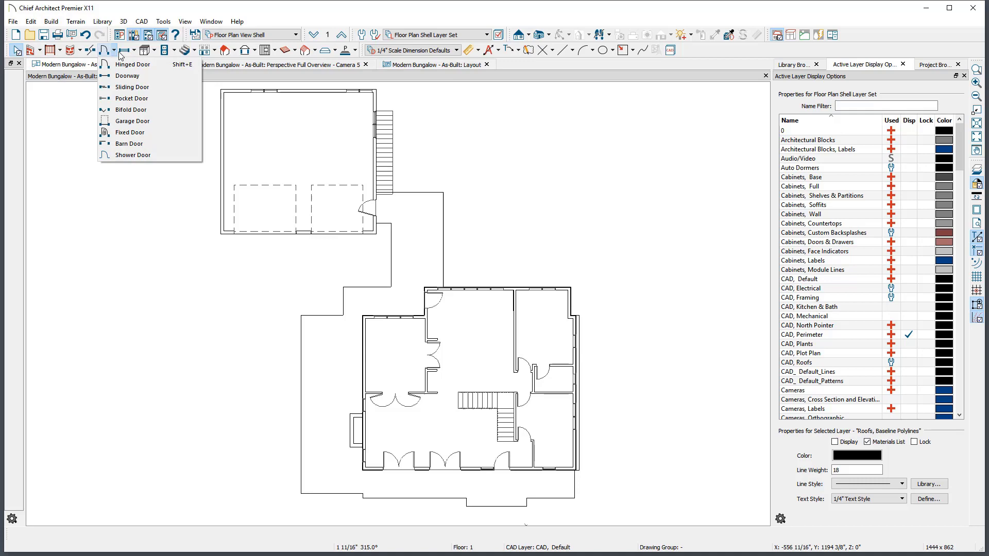
click(263, 65)
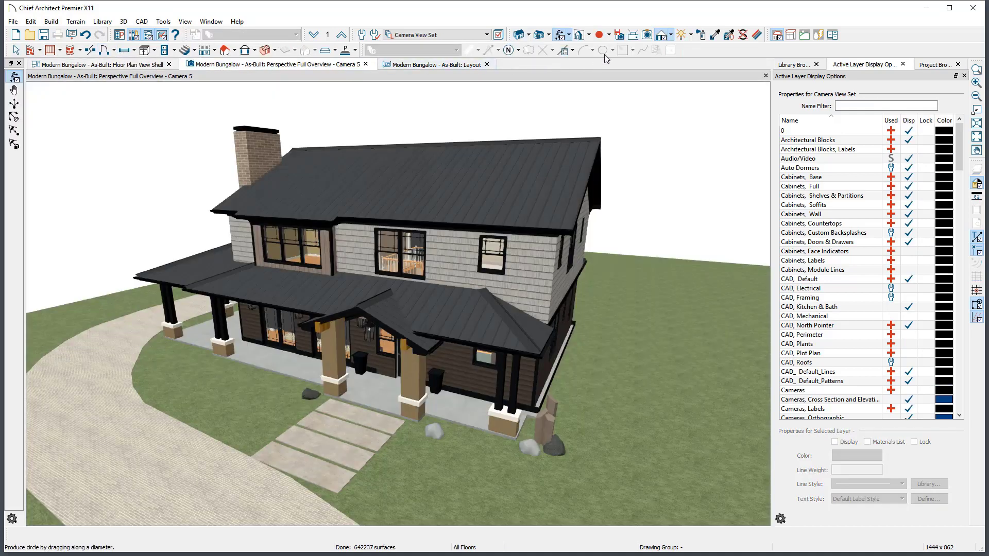
click(143, 66)
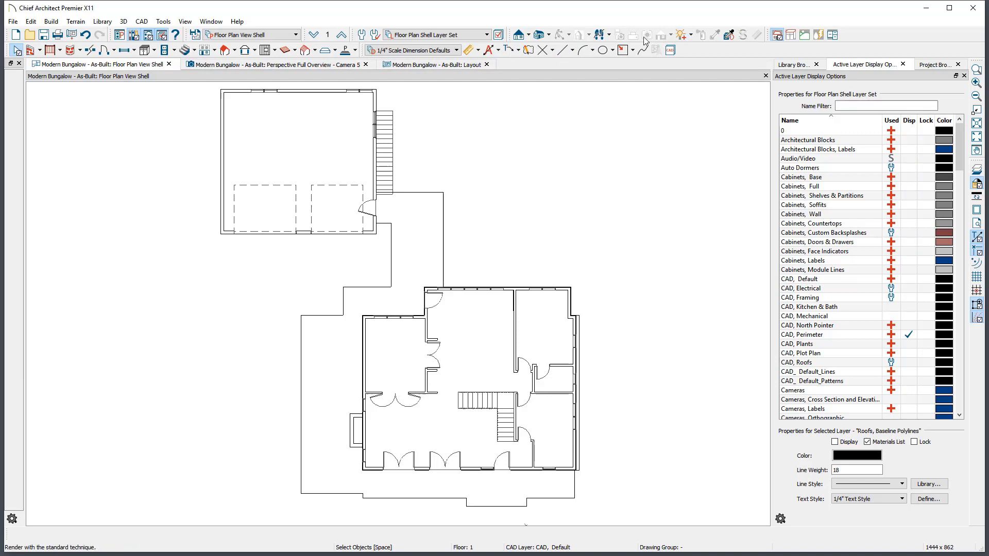
click(440, 65)
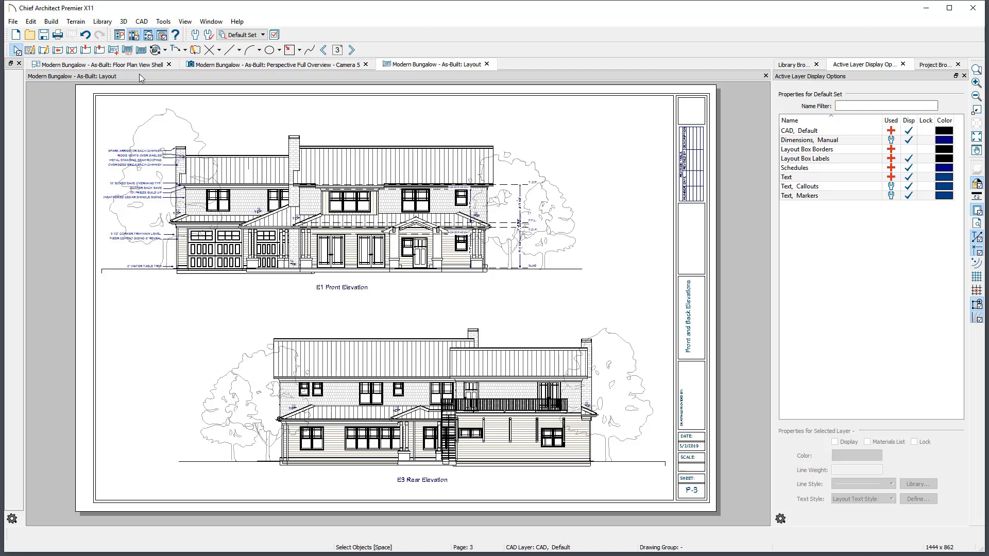
click(125, 65)
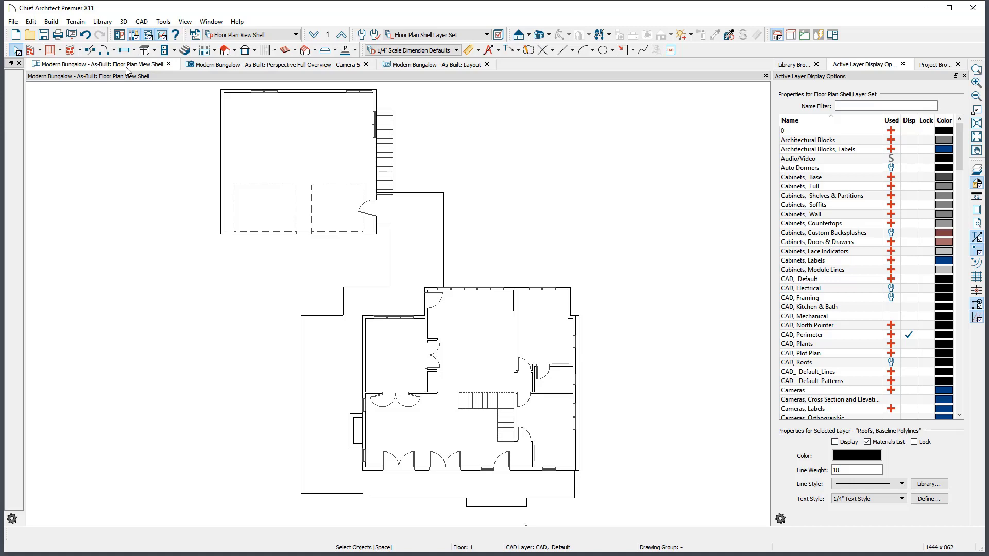
Step: Draw a 30' dimension along the top wall and generate automatic exterior dimensions
click(480, 53)
click(503, 65)
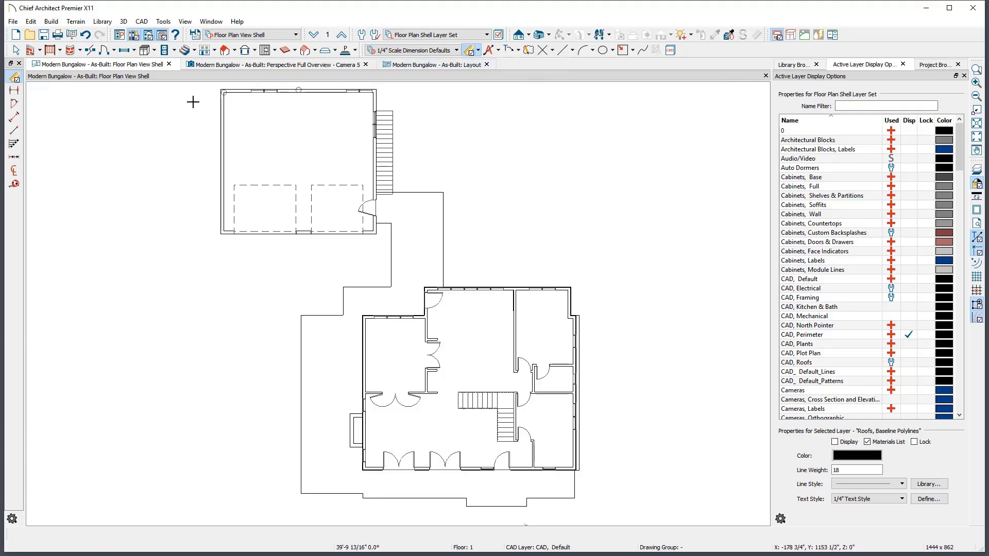
drag(356, 102, 419, 100)
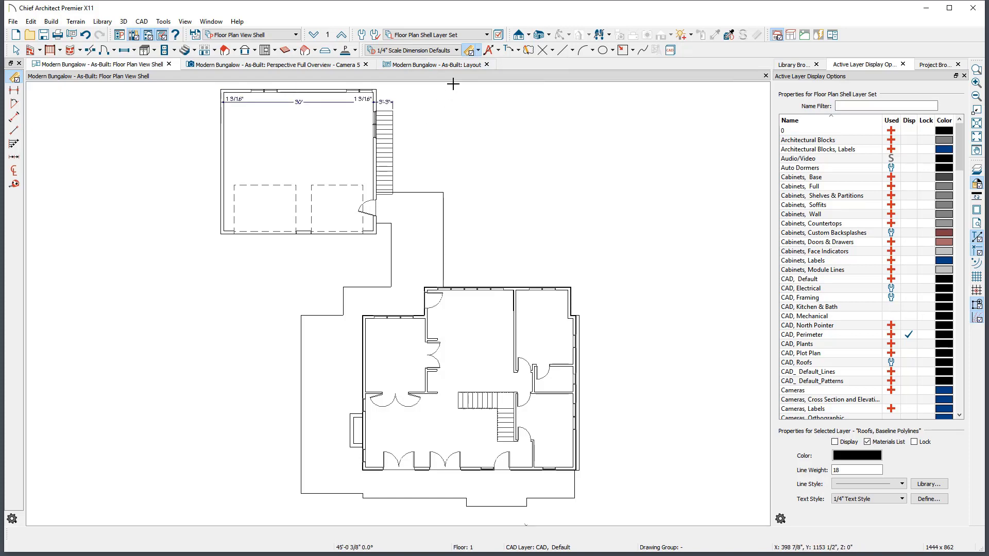
click(490, 54)
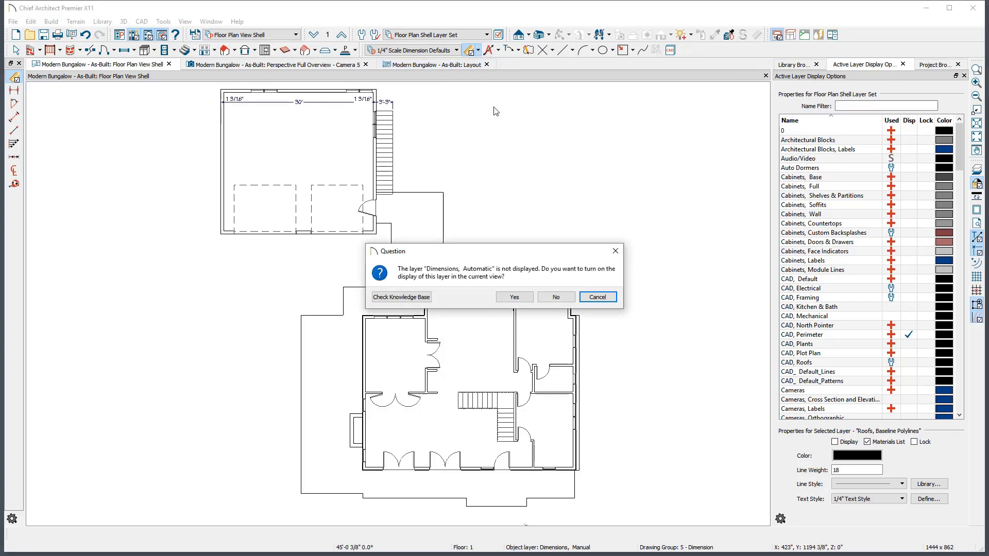
click(511, 295)
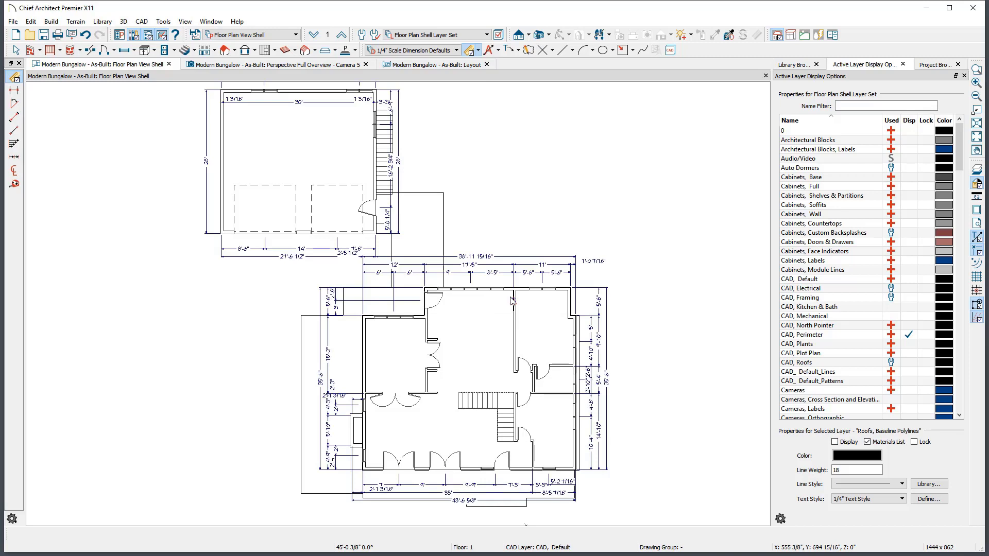
key(space)
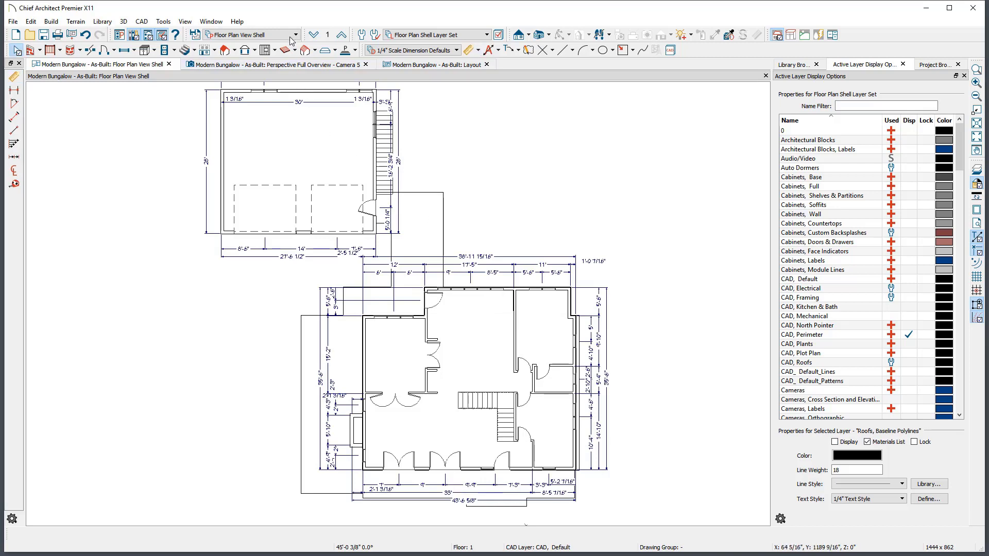
Step: Browse the saved plan view, layer set and dimension default set drop-downs
click(295, 36)
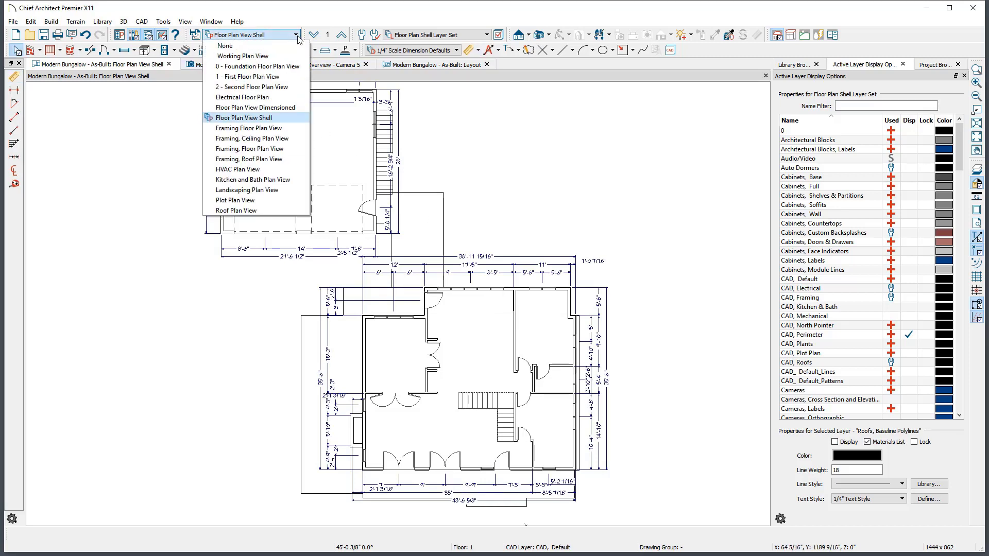
click(486, 36)
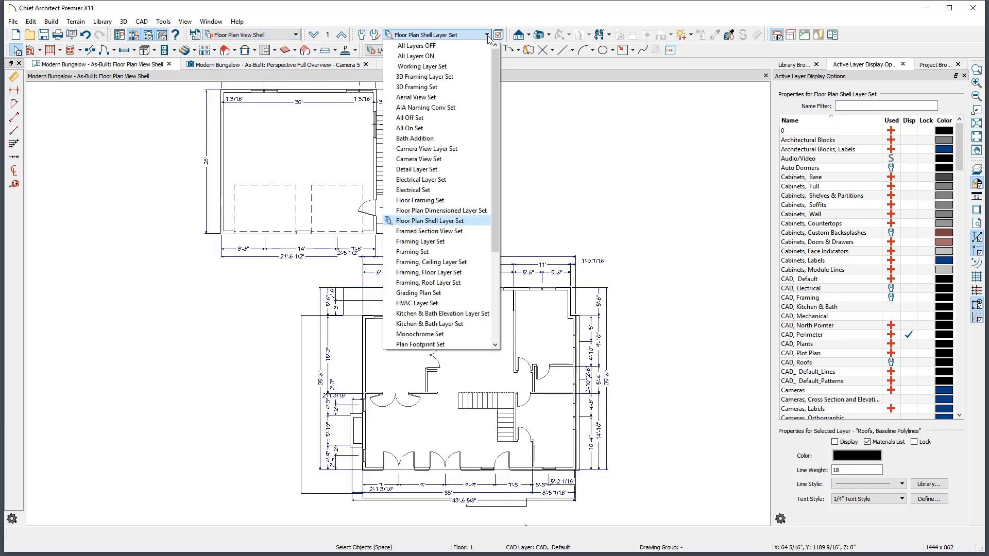
click(486, 36)
click(456, 50)
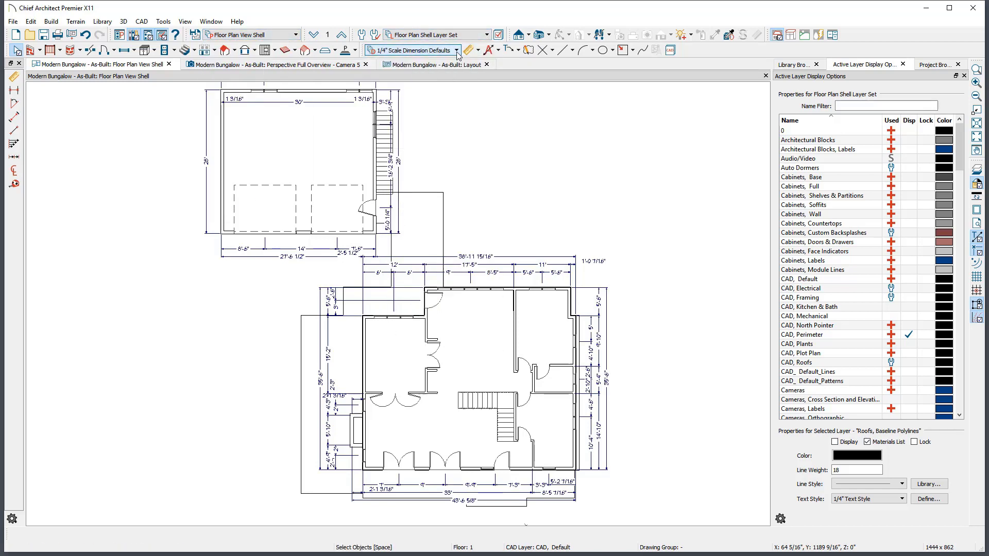
click(121, 36)
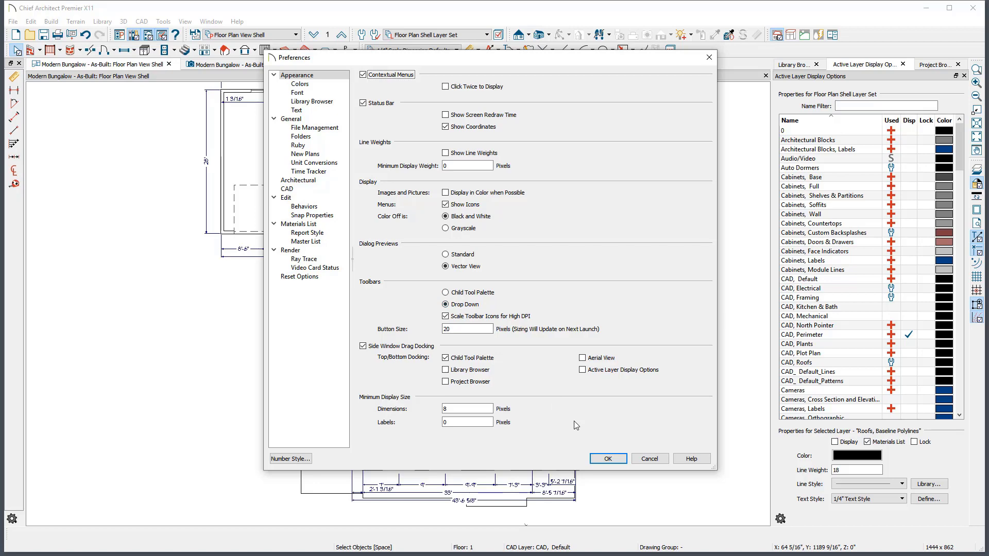
Step: Close Preferences and browse the wall, door, window, roof and framing tool drop-downs
click(607, 460)
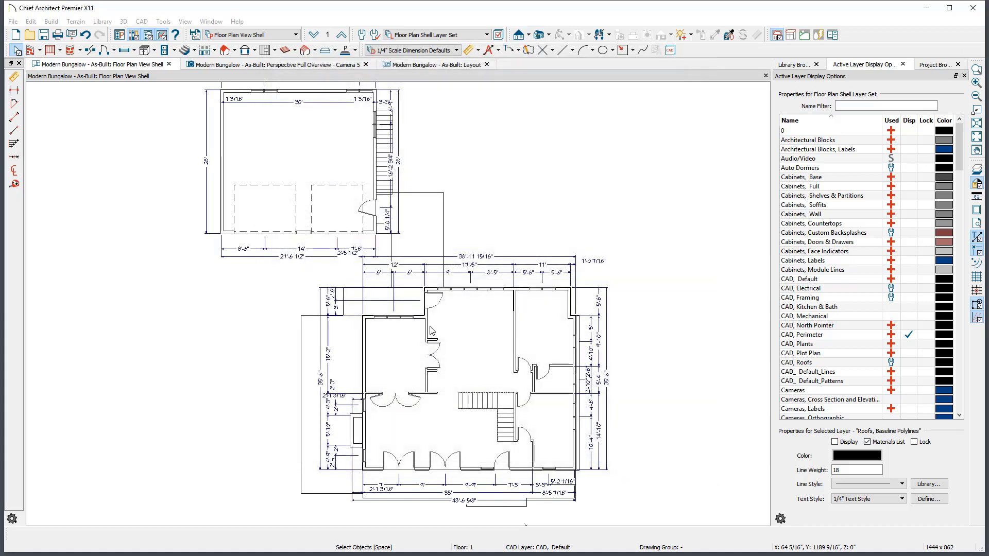
click(41, 51)
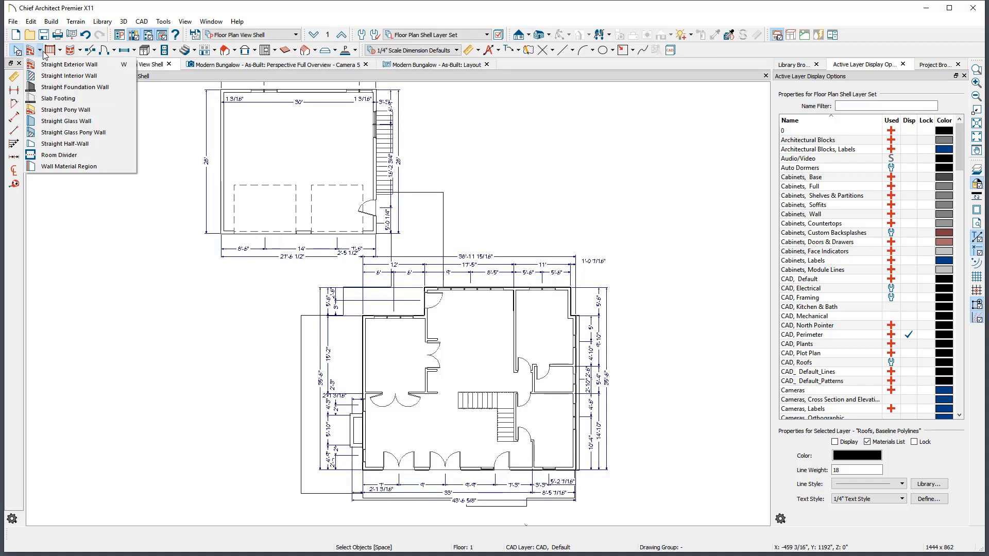
click(116, 51)
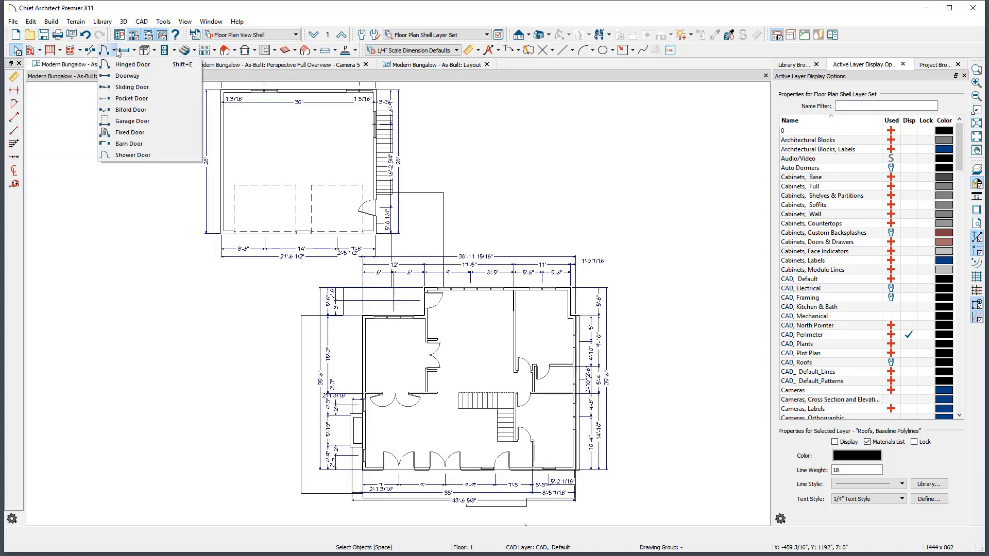
click(137, 52)
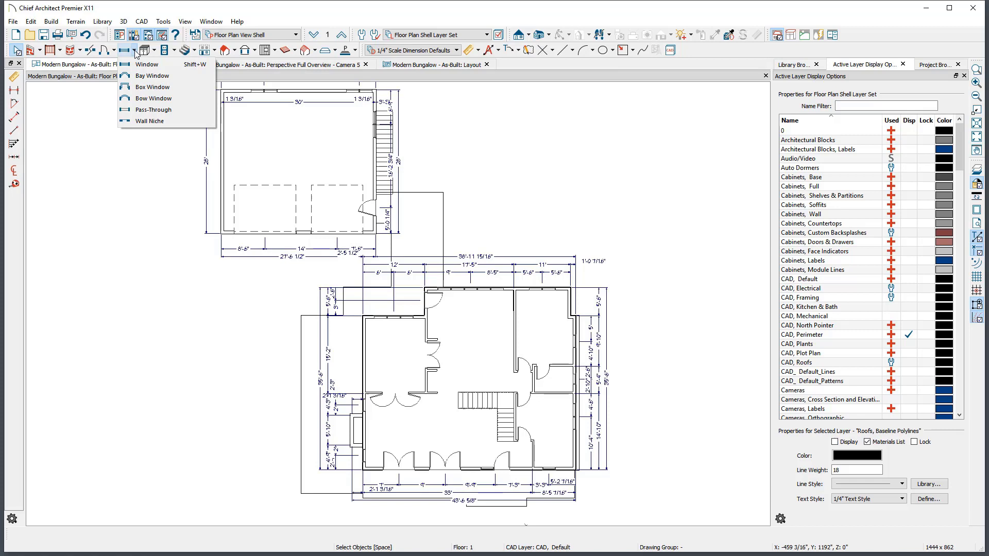
click(236, 53)
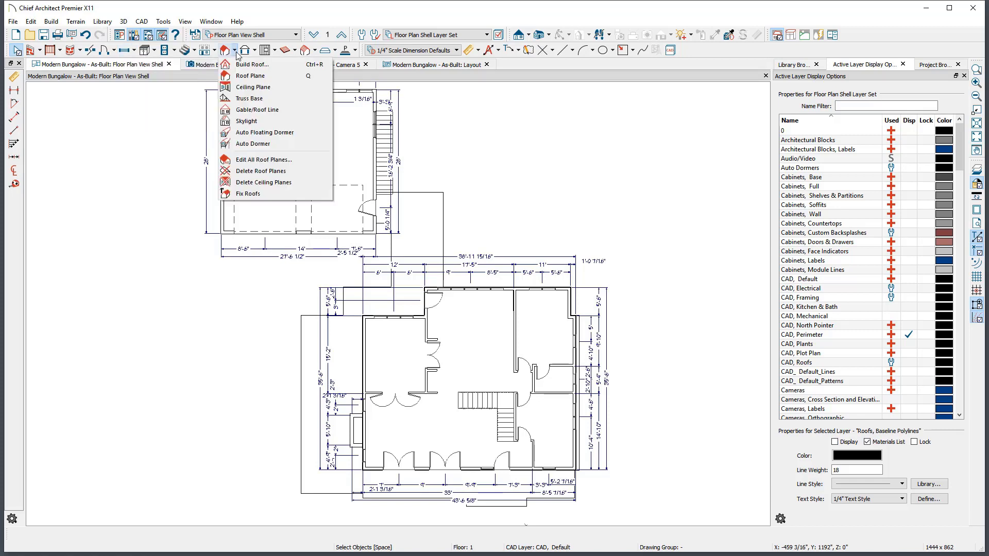
click(276, 52)
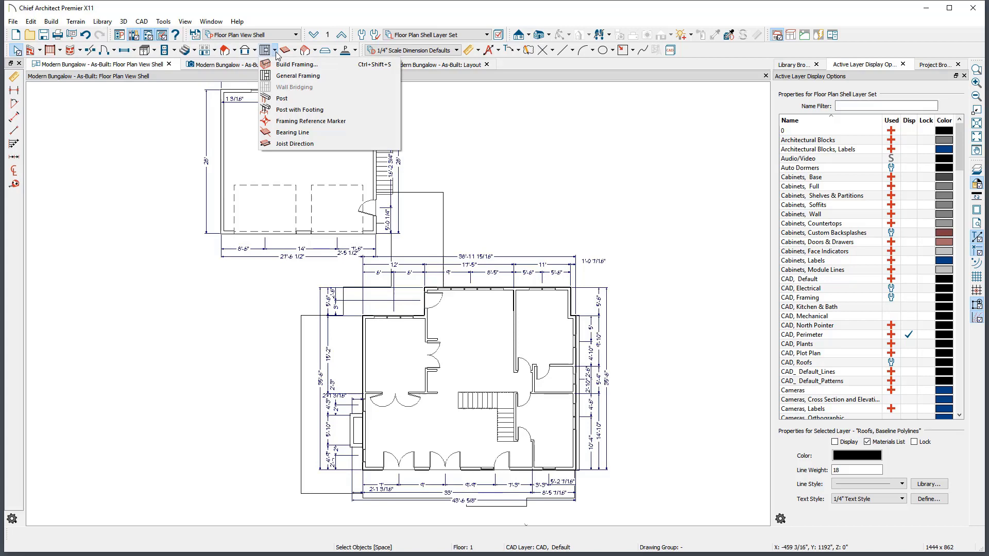
click(275, 53)
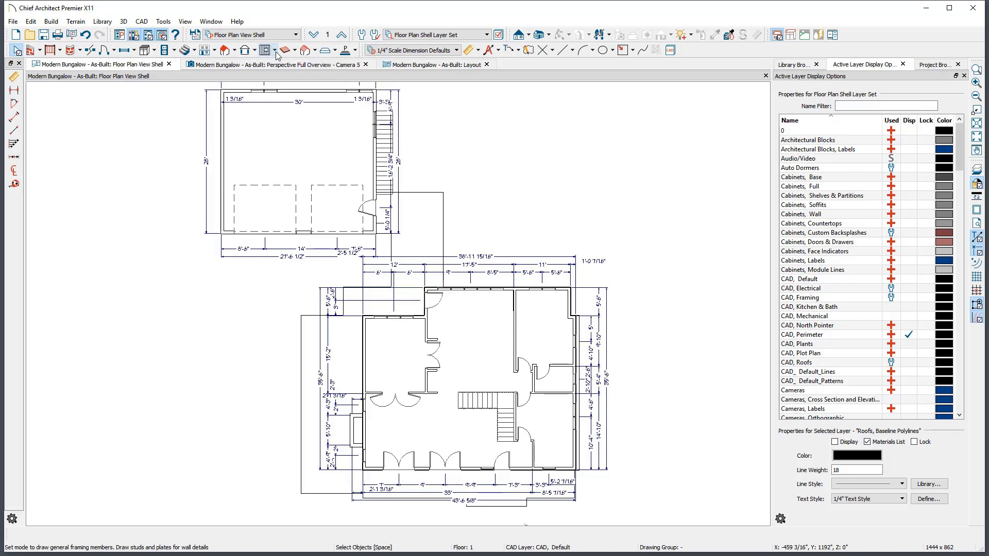
Step: Switch tool groups to child palettes and try the wall, door, cabinet, roof and stair palettes
click(128, 49)
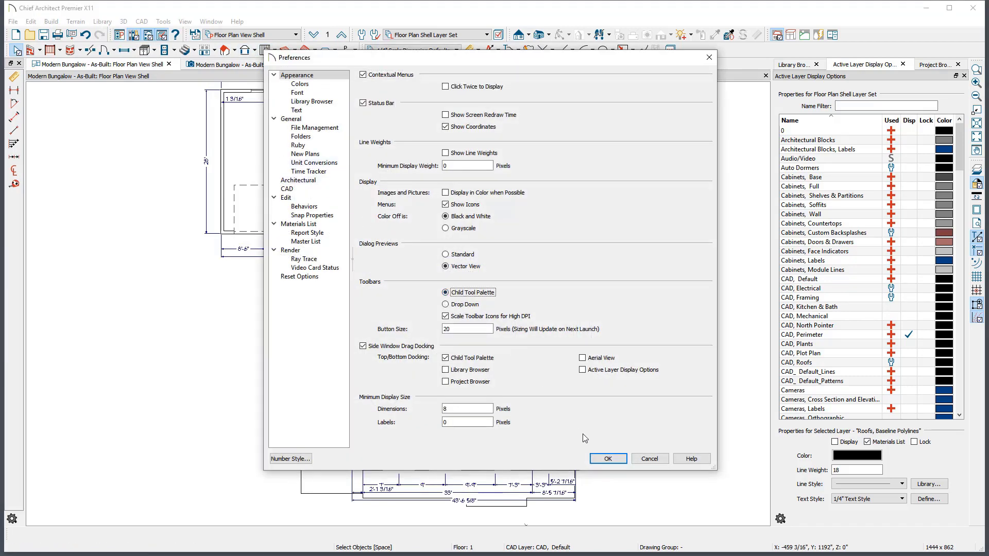
click(609, 459)
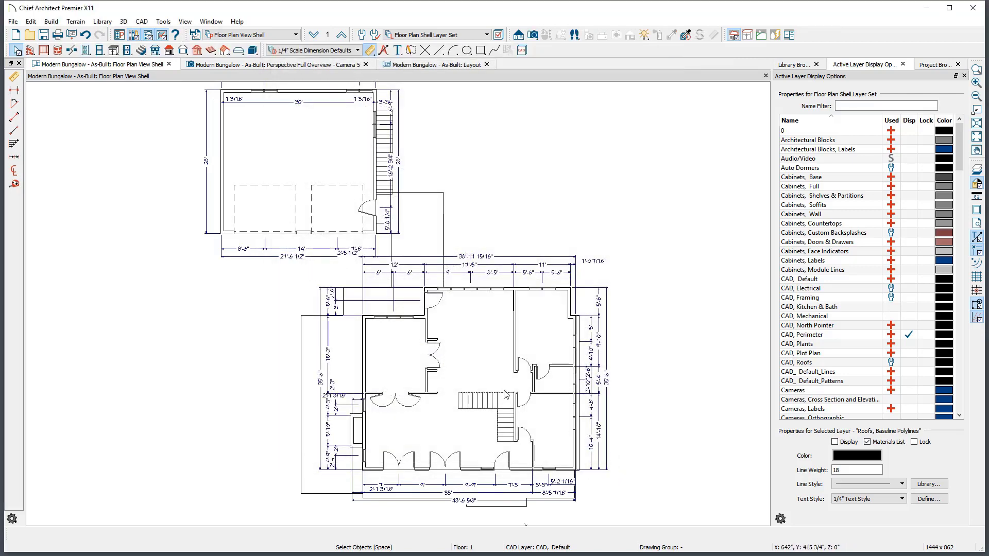
click(31, 52)
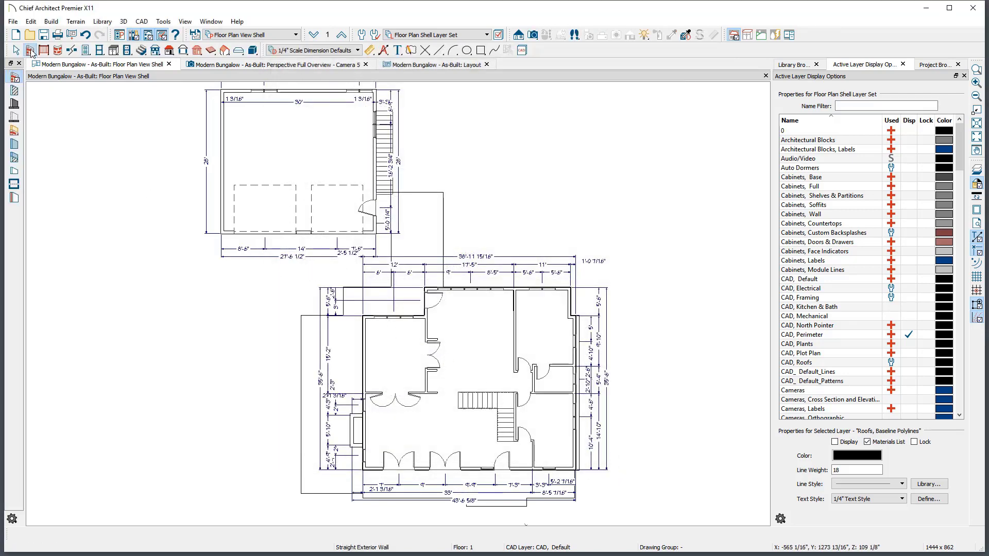
click(86, 50)
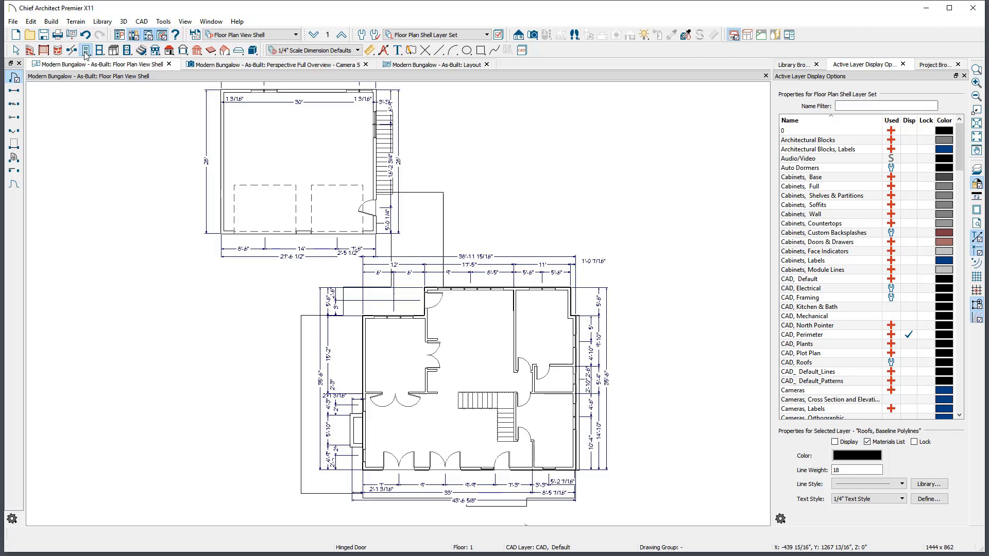
click(114, 51)
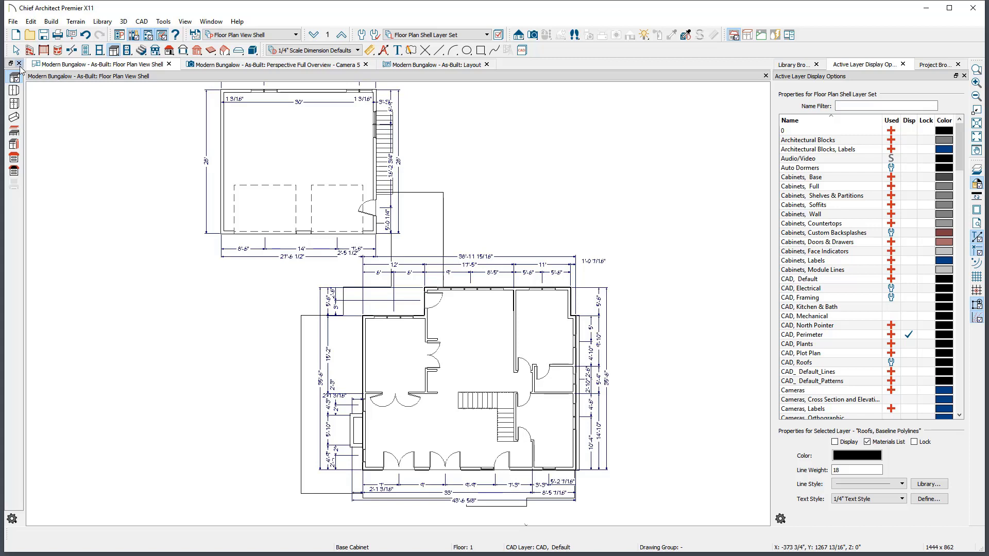
click(169, 50)
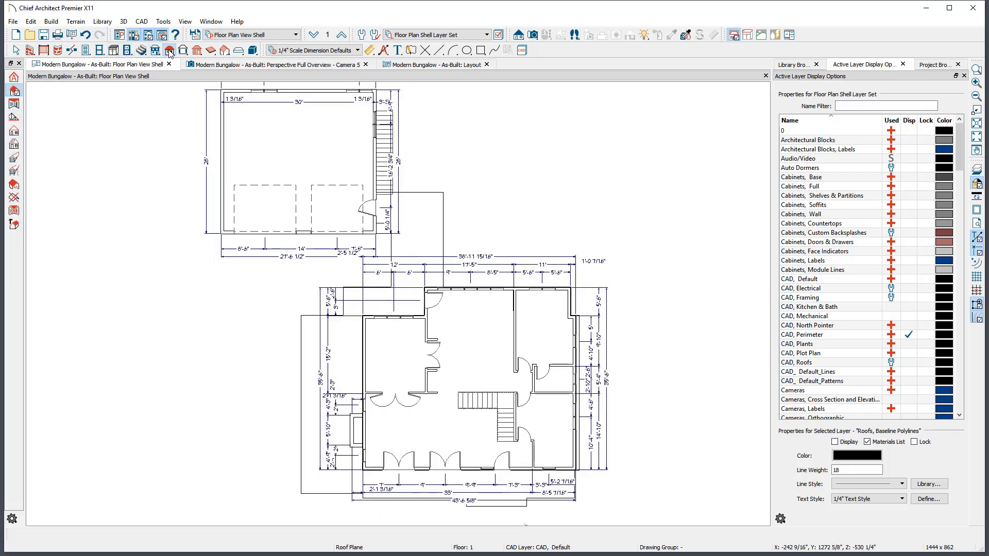
click(142, 50)
click(114, 51)
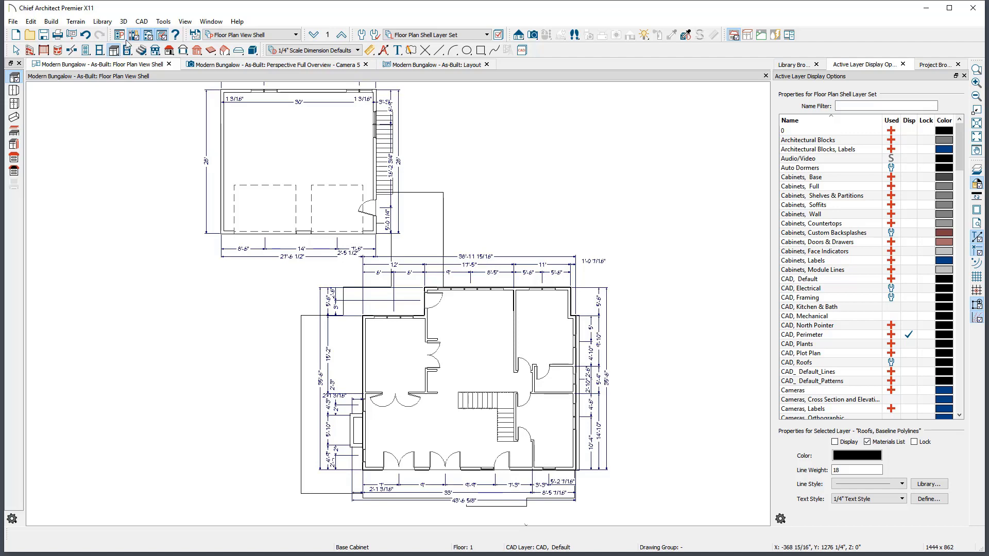
Step: Set tool groups back to Drop Down style in Preferences
click(122, 37)
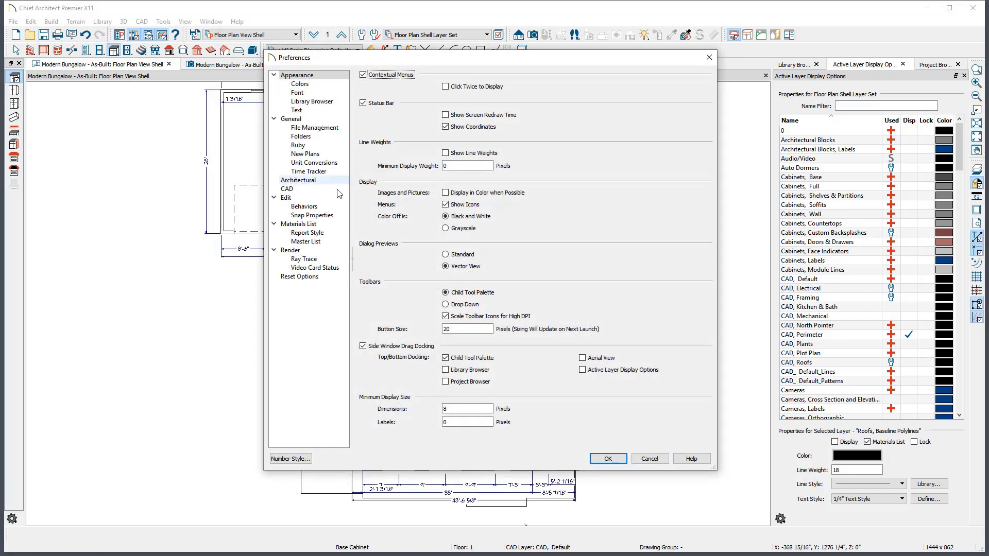
click(469, 307)
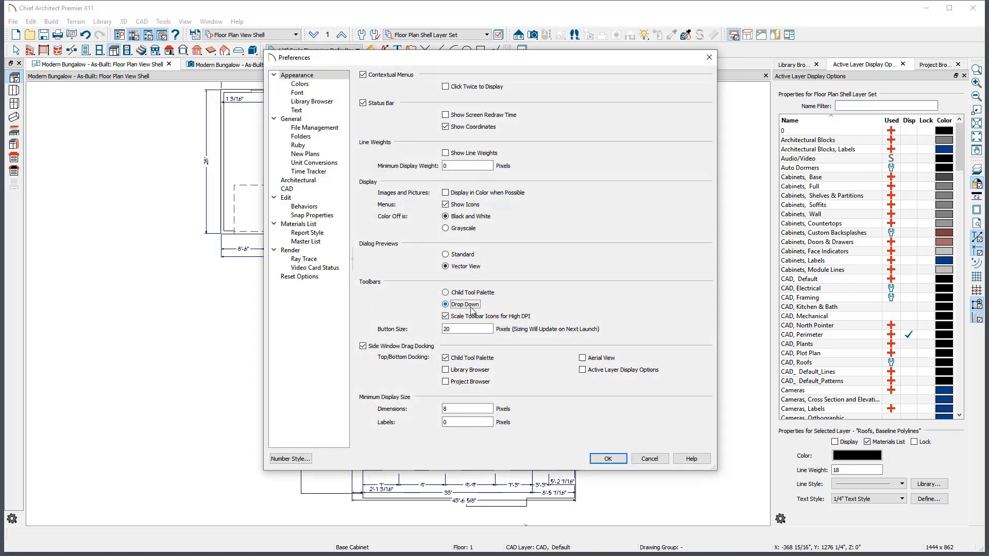
click(608, 459)
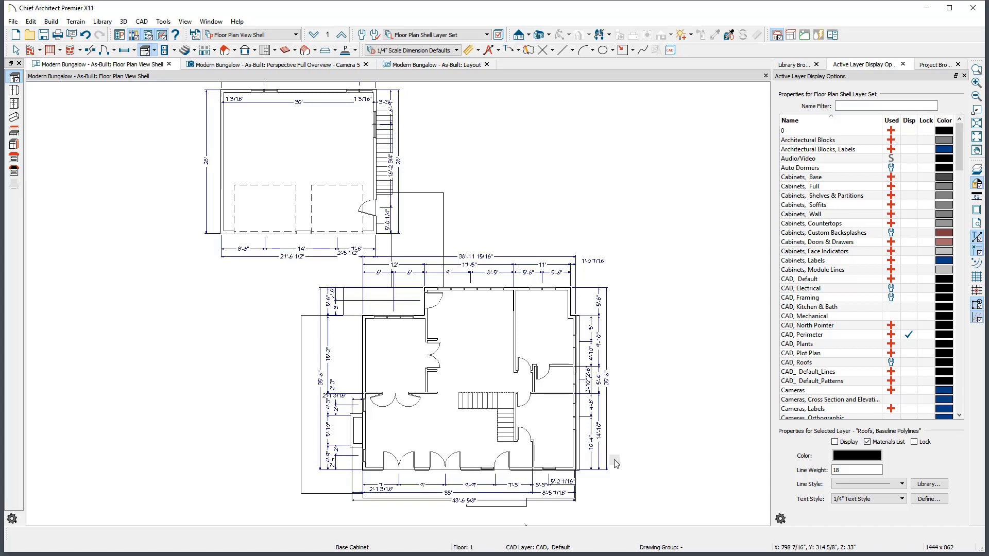
Step: Open the plan's Default Settings and choose the Doors category
click(31, 21)
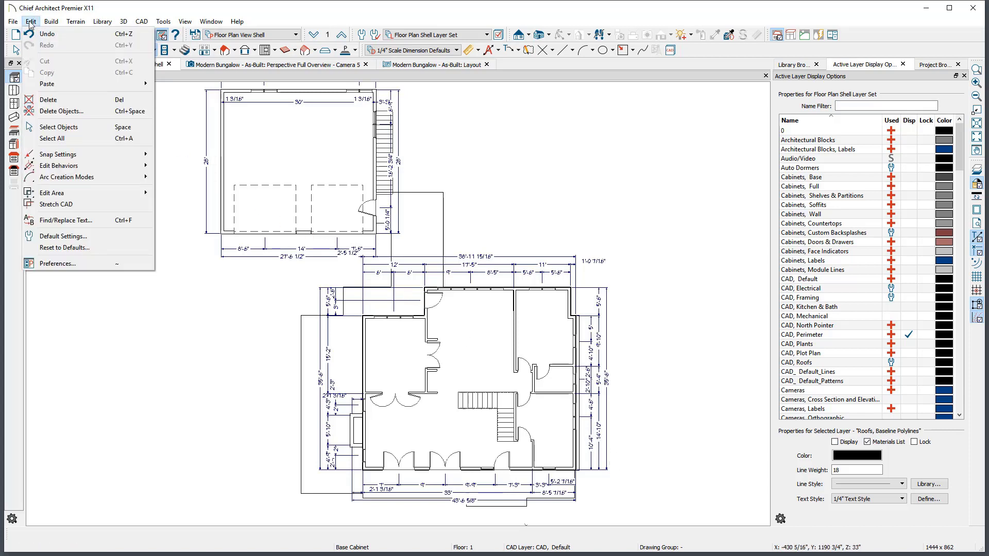
click(100, 235)
click(450, 210)
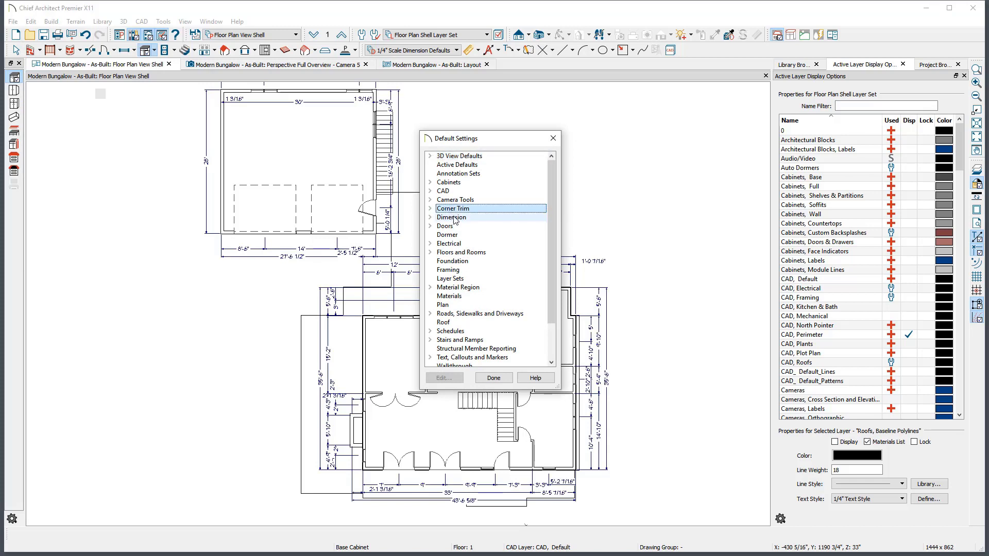
click(458, 227)
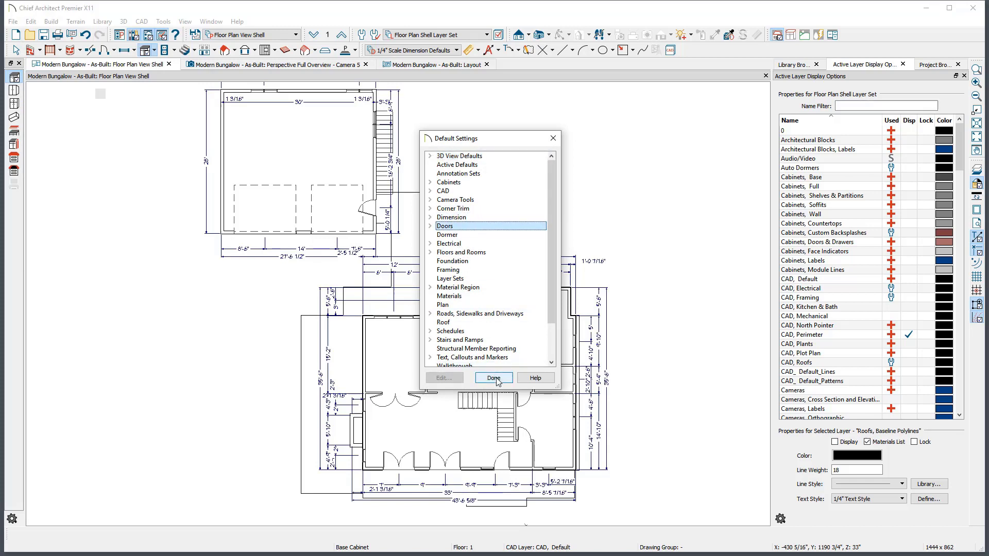
Step: Close Default Settings, then view and close the Exterior Wall Defaults
click(493, 378)
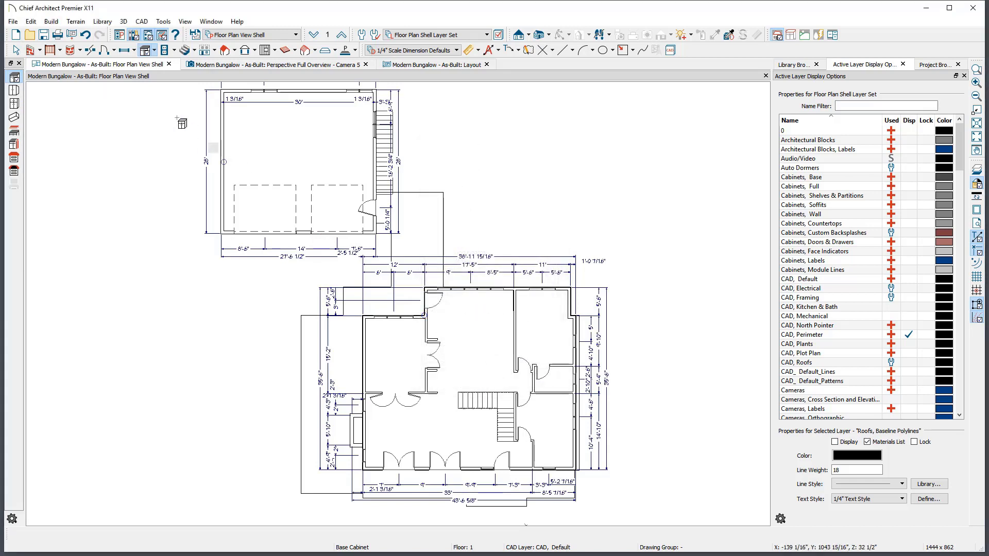
click(33, 51)
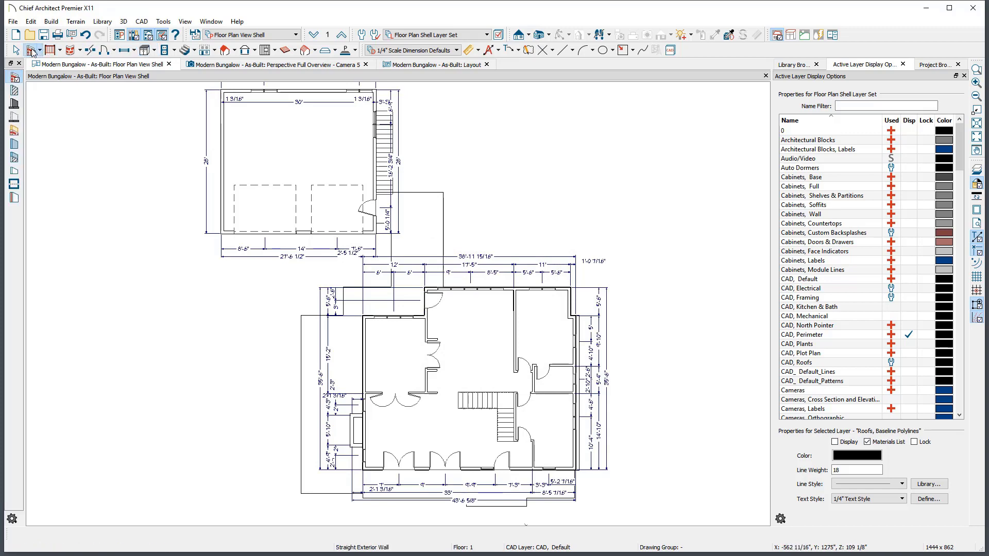
double_click(33, 51)
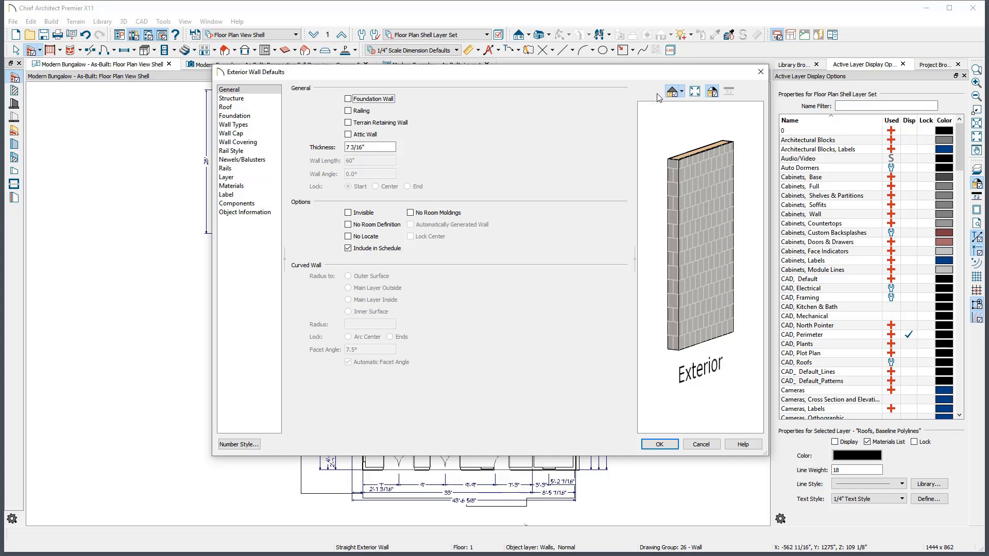
click(760, 72)
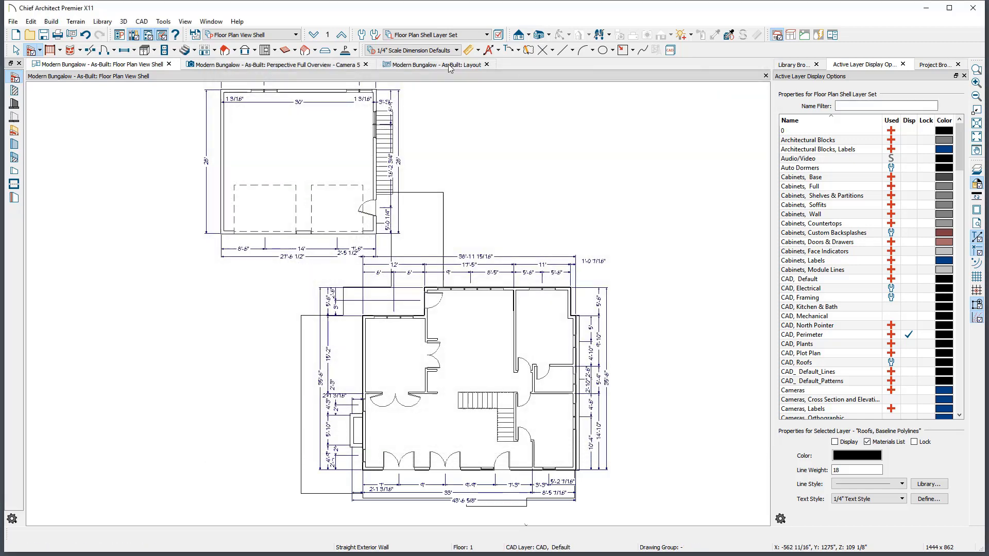
Step: Make Sliding Door the current door type and browse the interior and exterior sliding door defaults
click(113, 50)
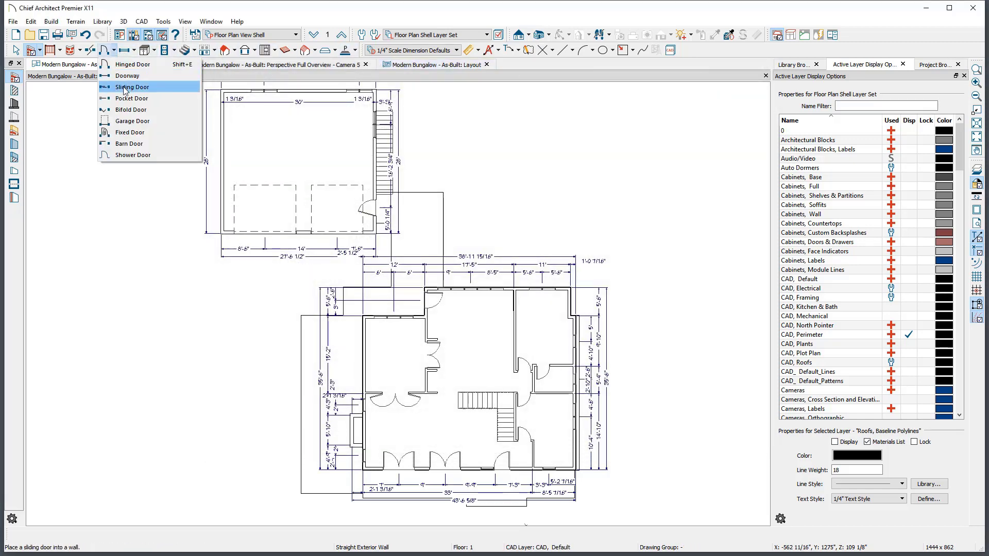
click(123, 87)
double_click(105, 51)
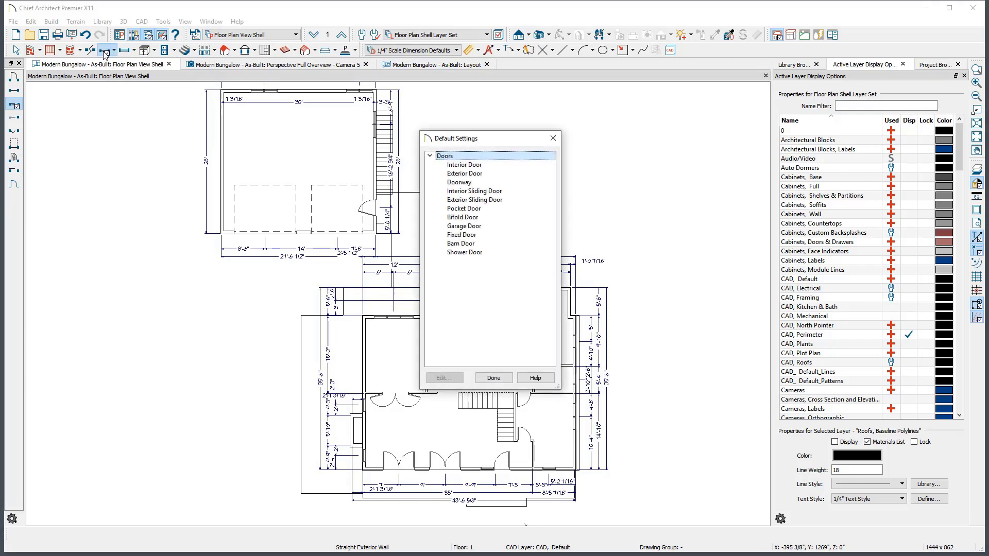
click(463, 165)
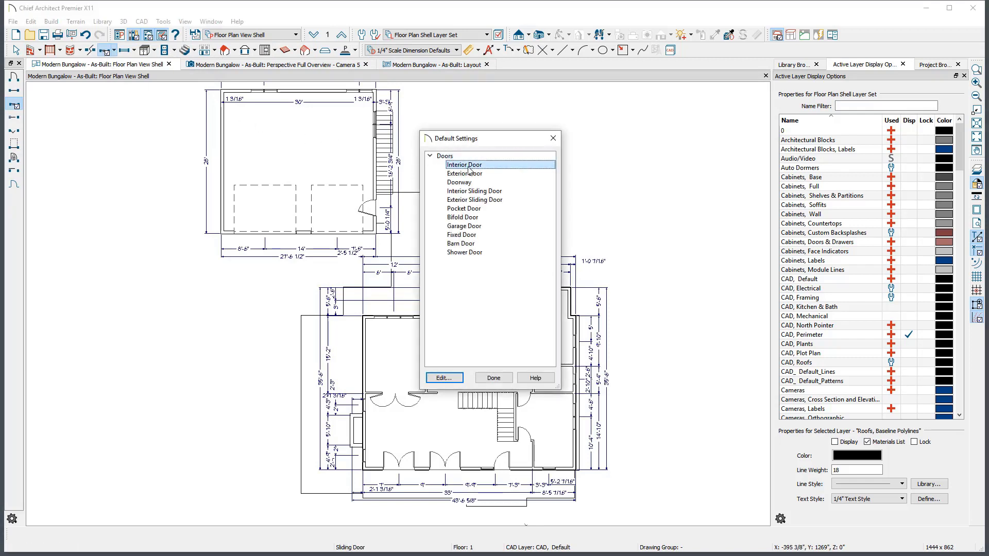
click(480, 191)
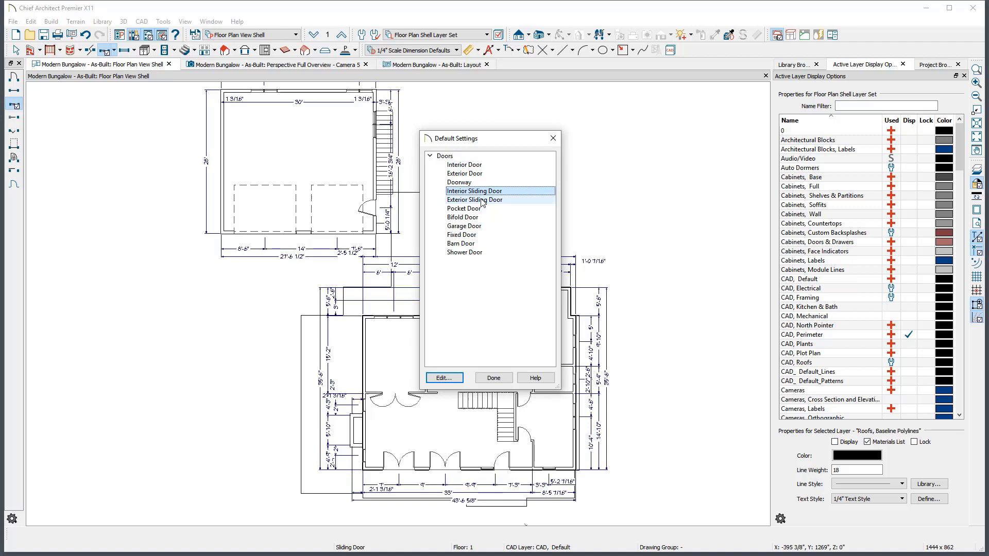
click(483, 200)
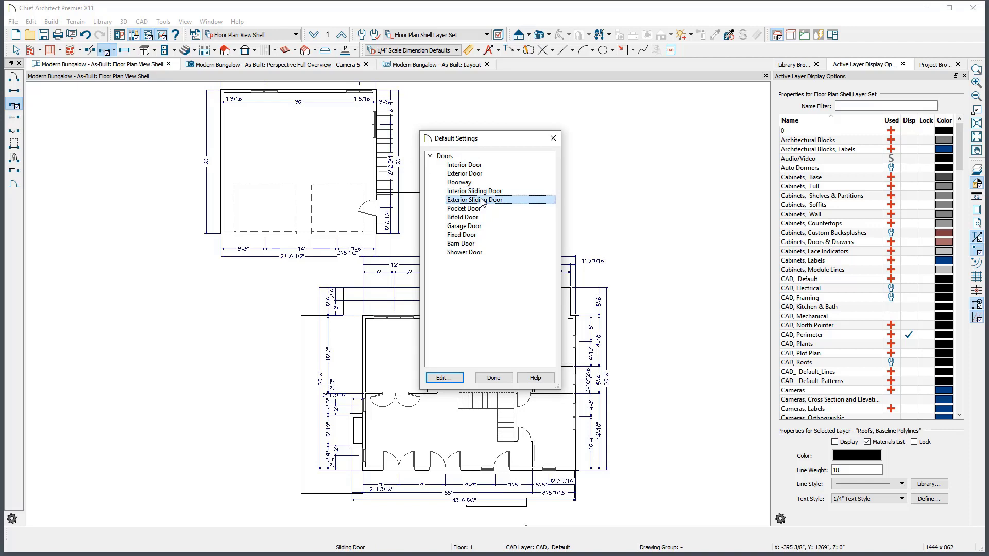
click(485, 378)
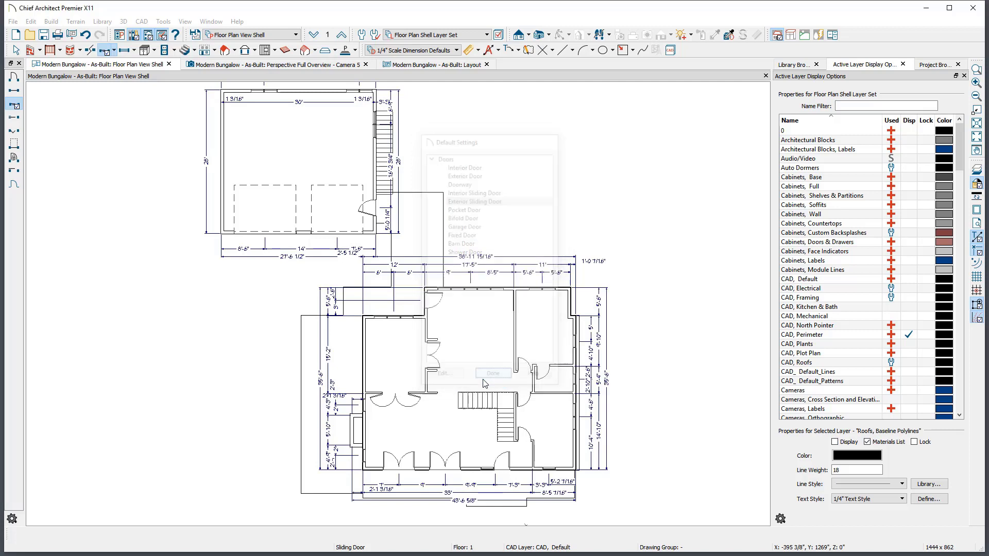
click(360, 37)
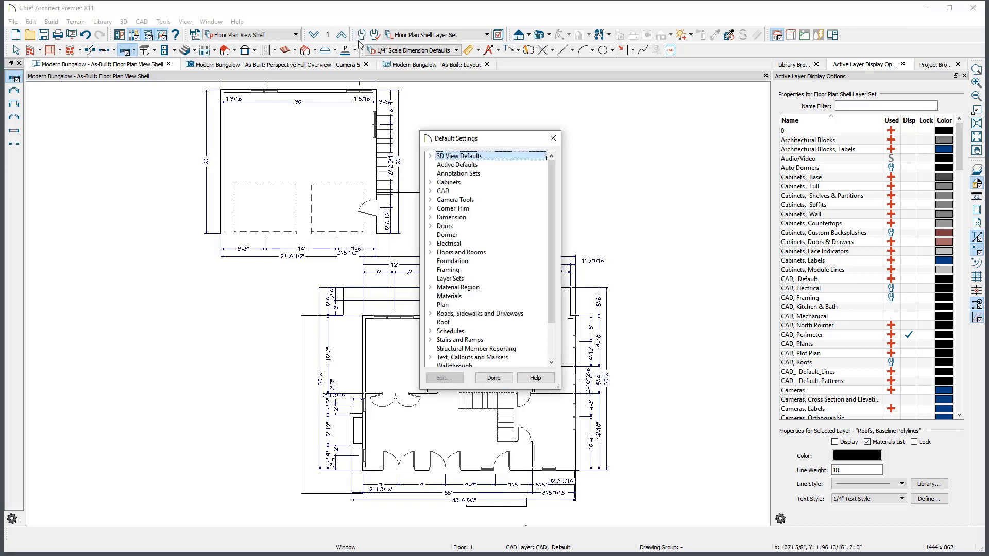
double_click(461, 219)
click(472, 235)
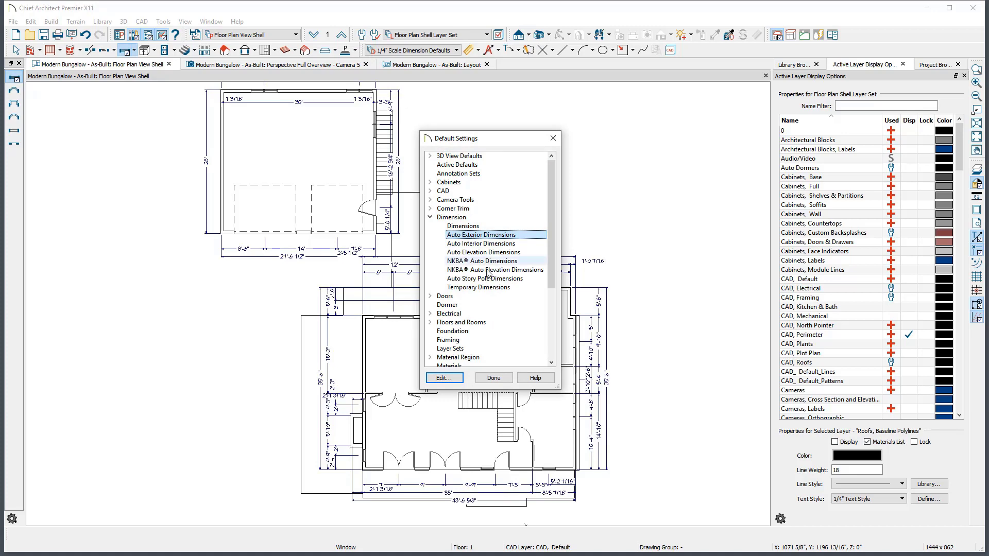
click(506, 378)
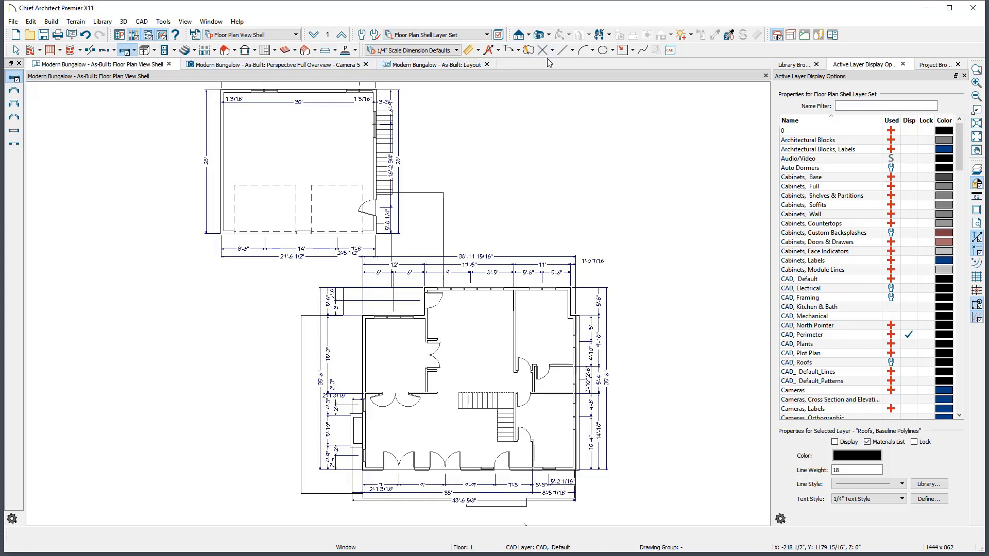
Step: Set Hinged Door, Window and Base Cabinet as the default door, window and cabinet tools
click(31, 52)
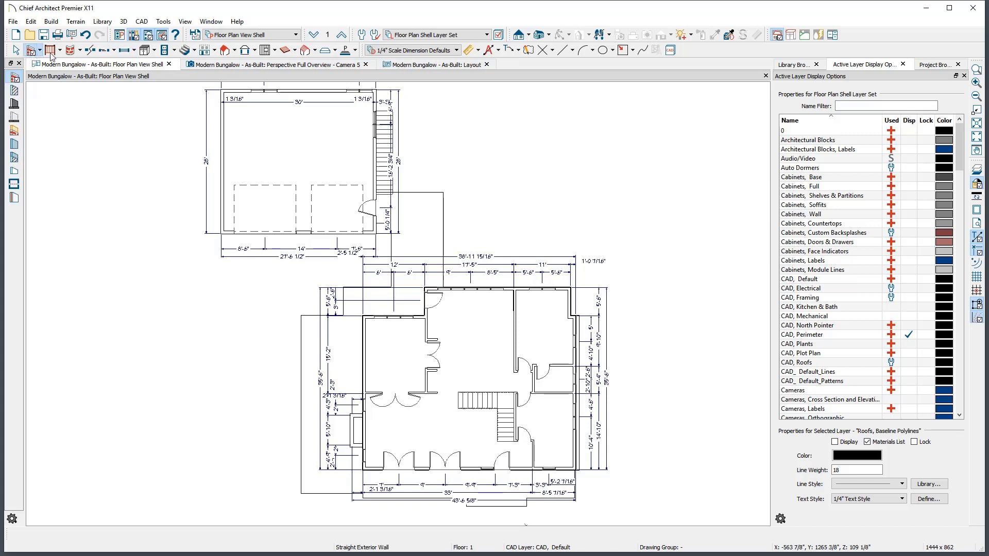
click(105, 51)
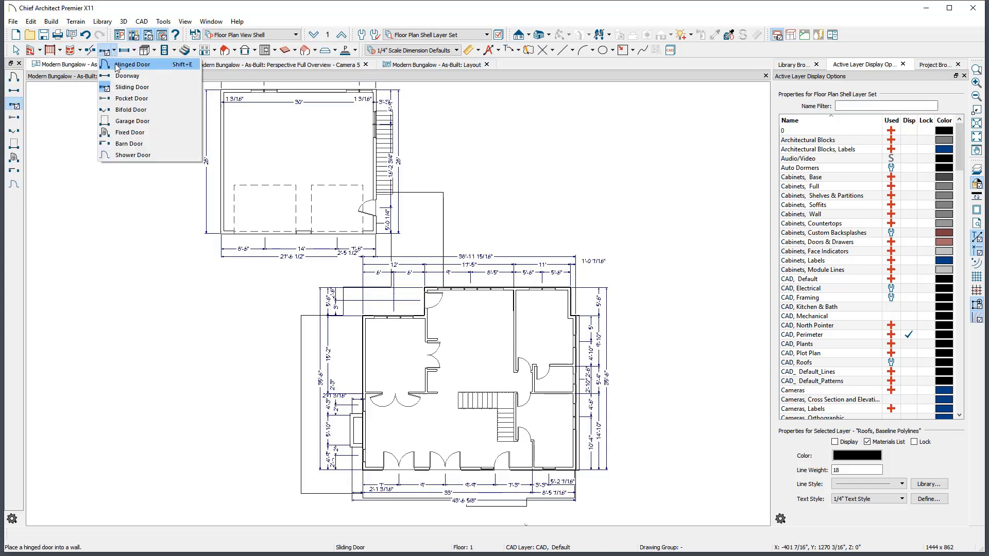
click(131, 65)
click(140, 66)
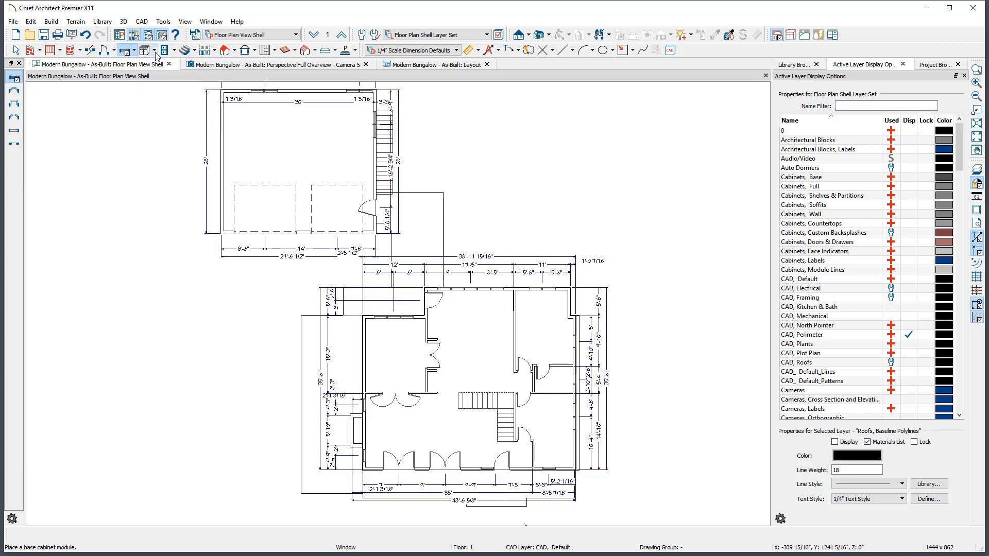
click(153, 51)
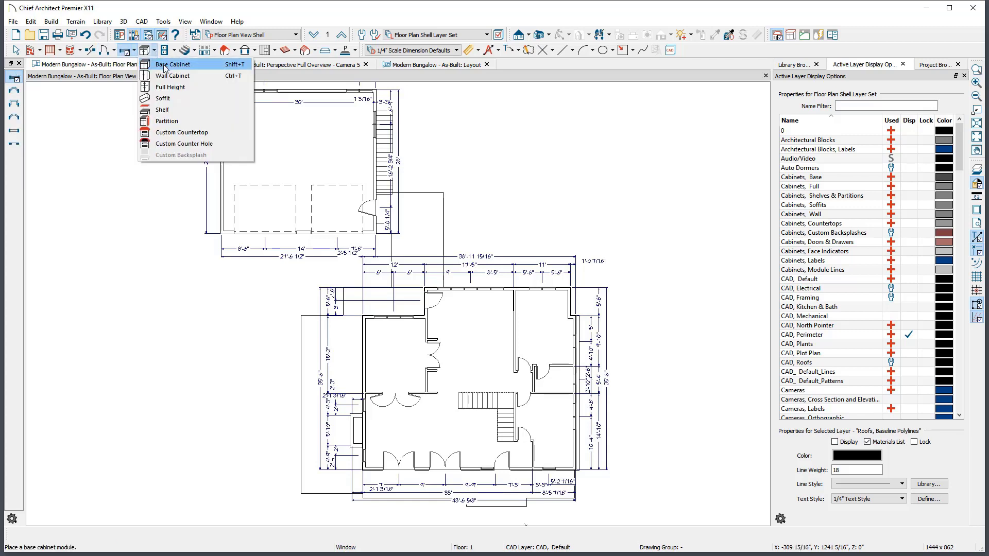
click(164, 69)
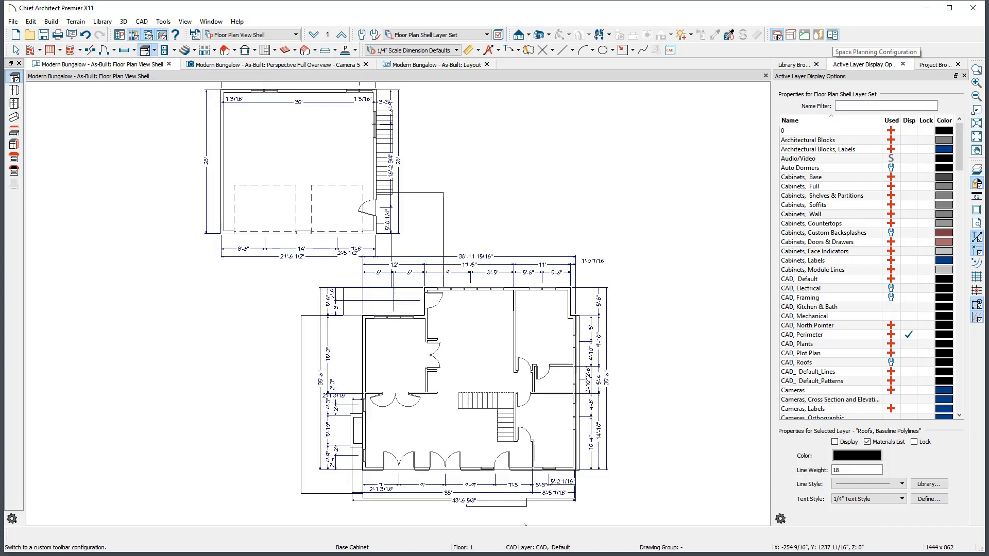
click(790, 35)
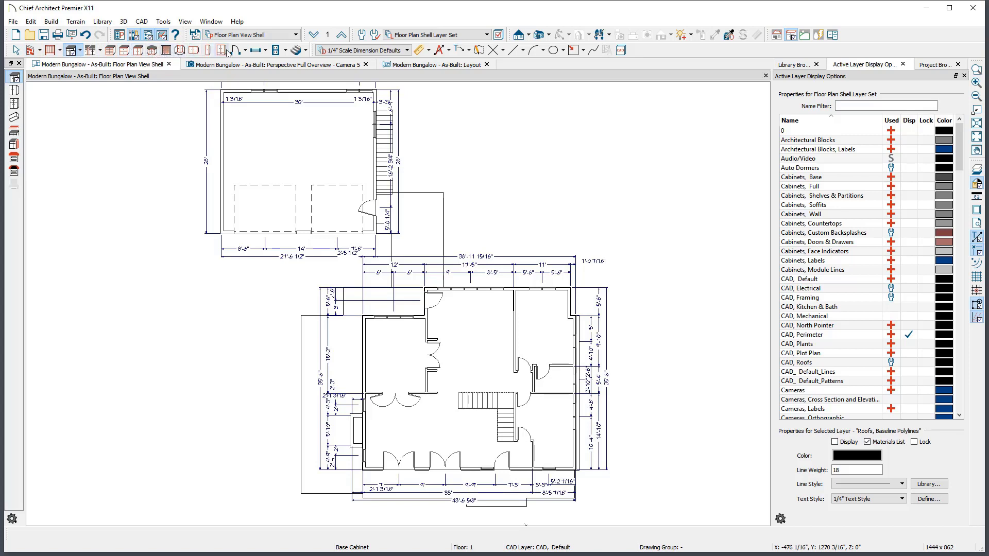
click(804, 35)
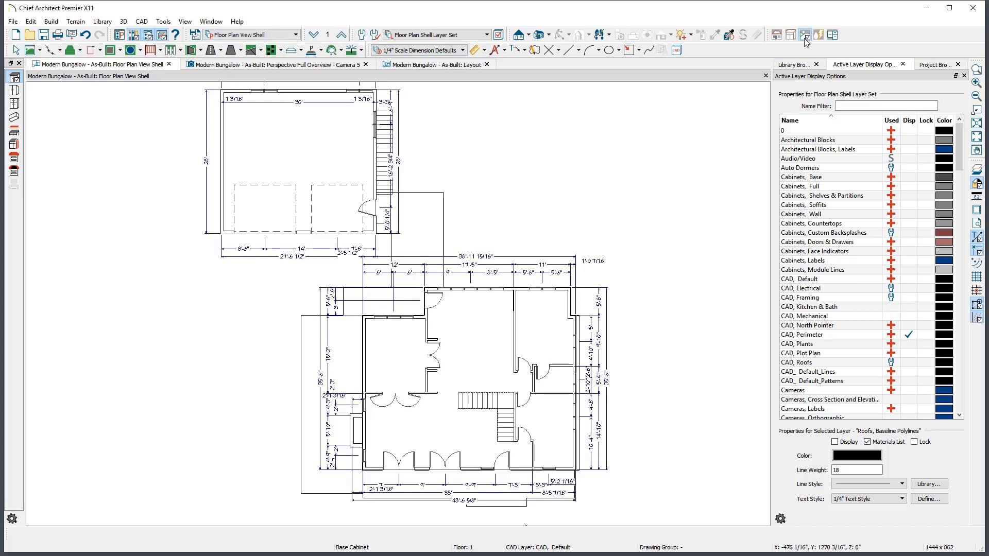
click(140, 51)
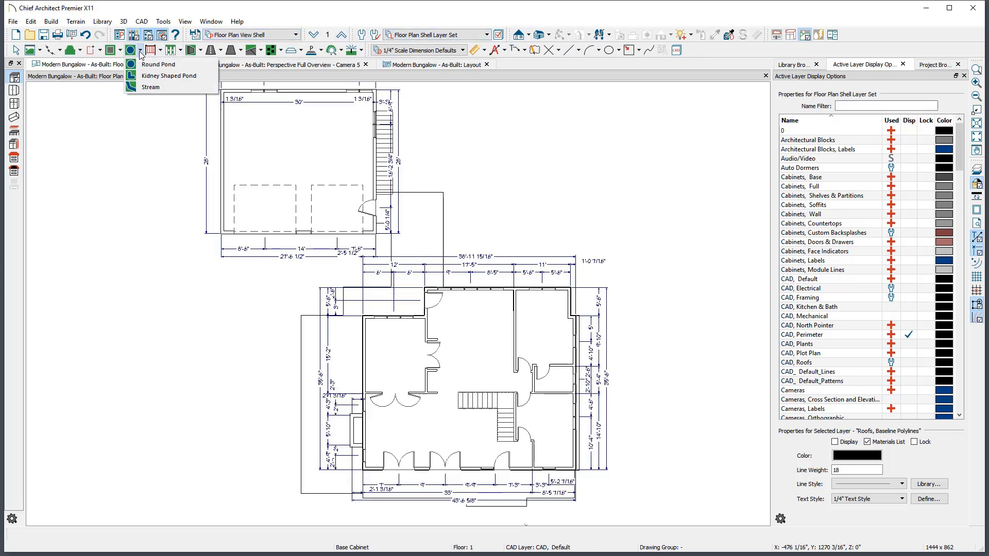
click(100, 52)
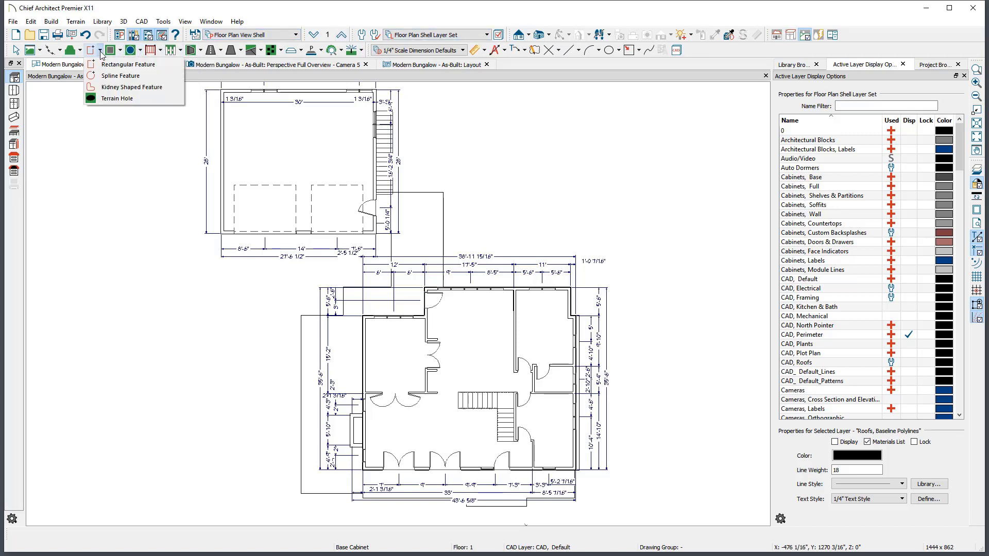
click(776, 36)
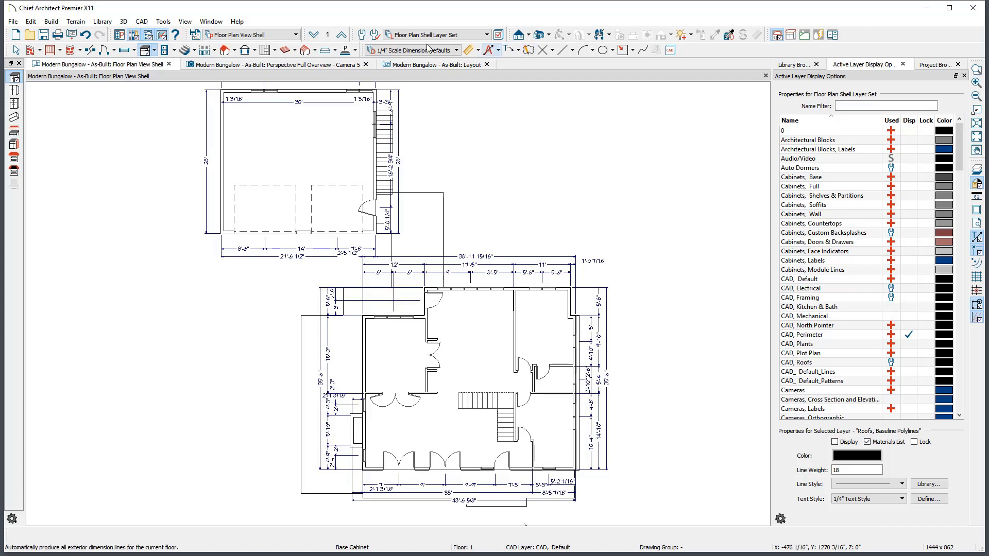
Step: Show and dismiss the toolbar right-click menu, then select the garage plan's left wall
right_click(148, 54)
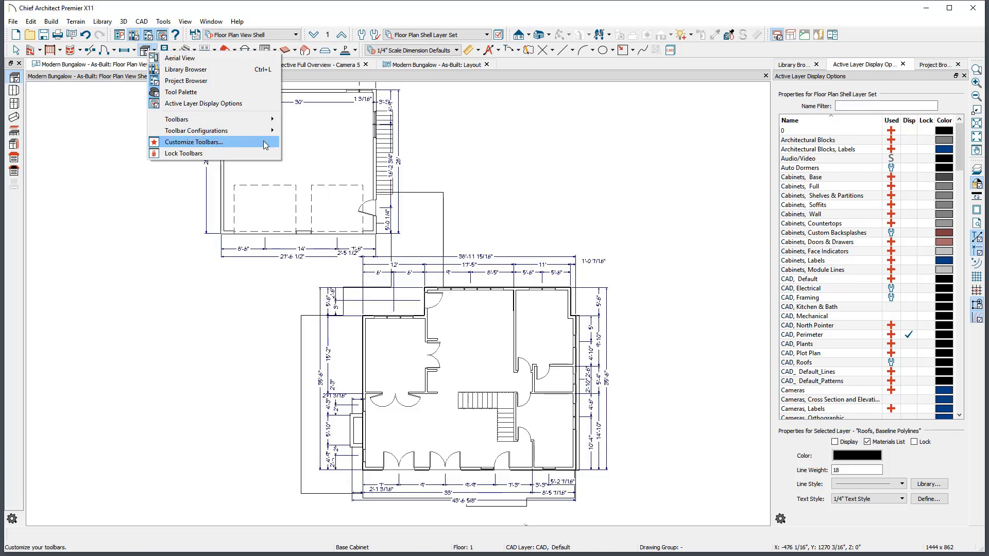
click(270, 171)
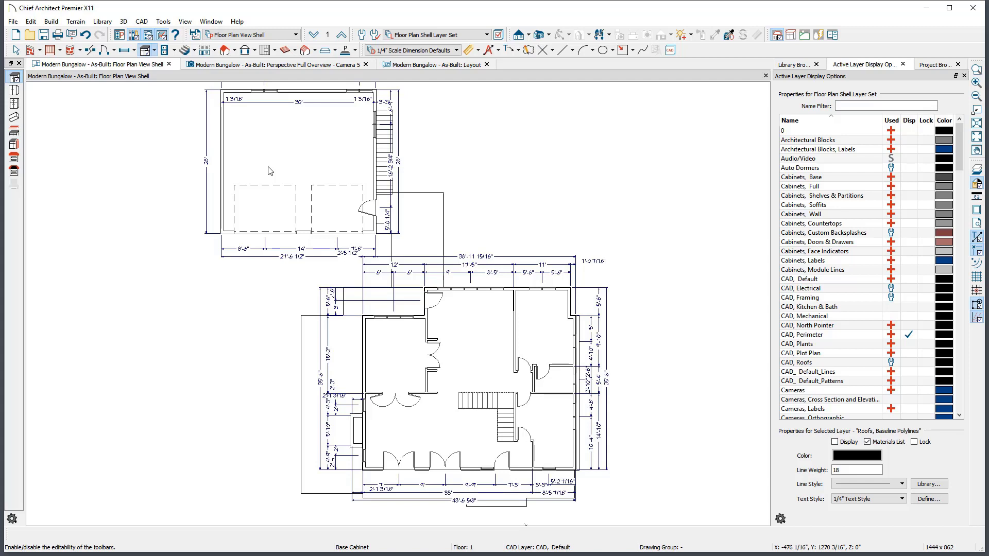
click(222, 176)
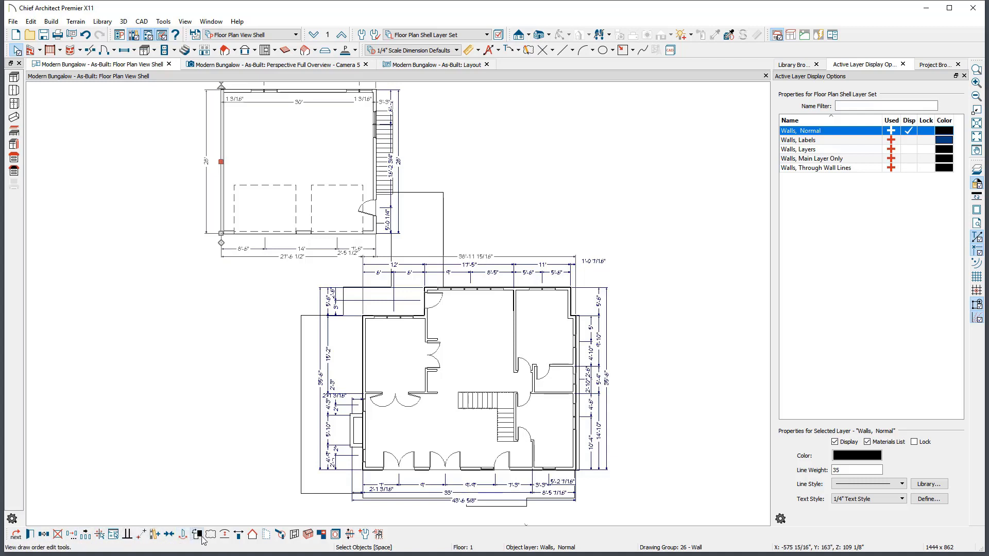
Step: Combine a bottom-wall door and its neighbouring window into a mulled unit
key(Escape)
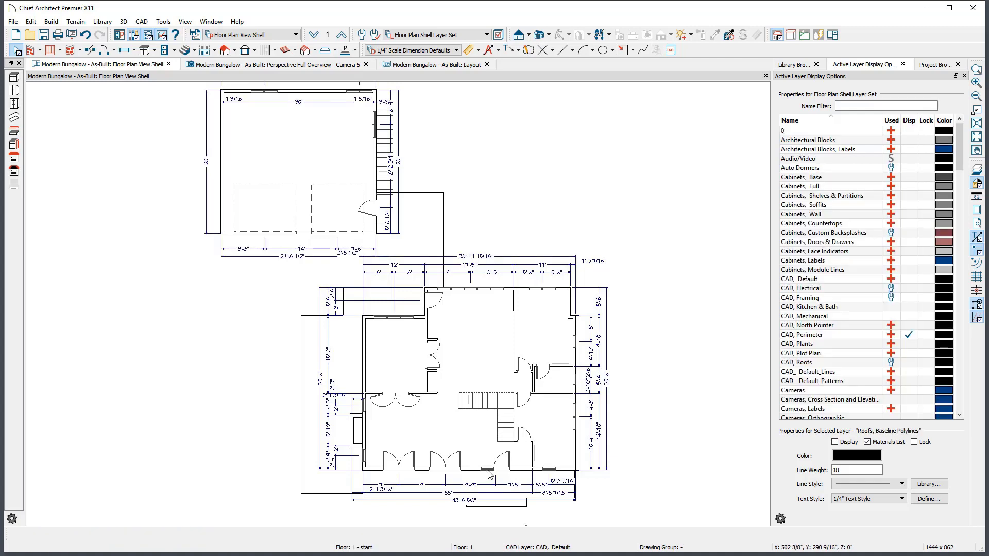
click(489, 473)
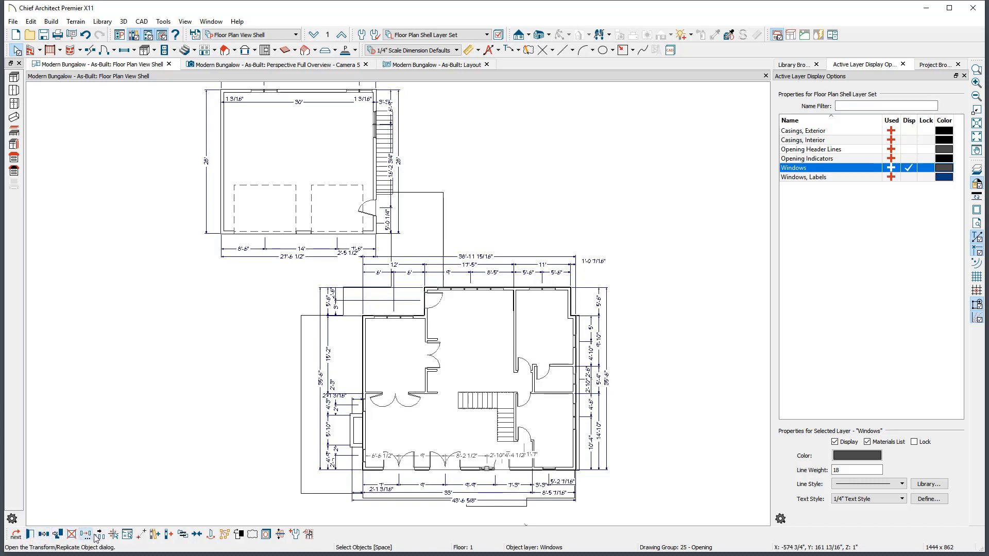
click(509, 472)
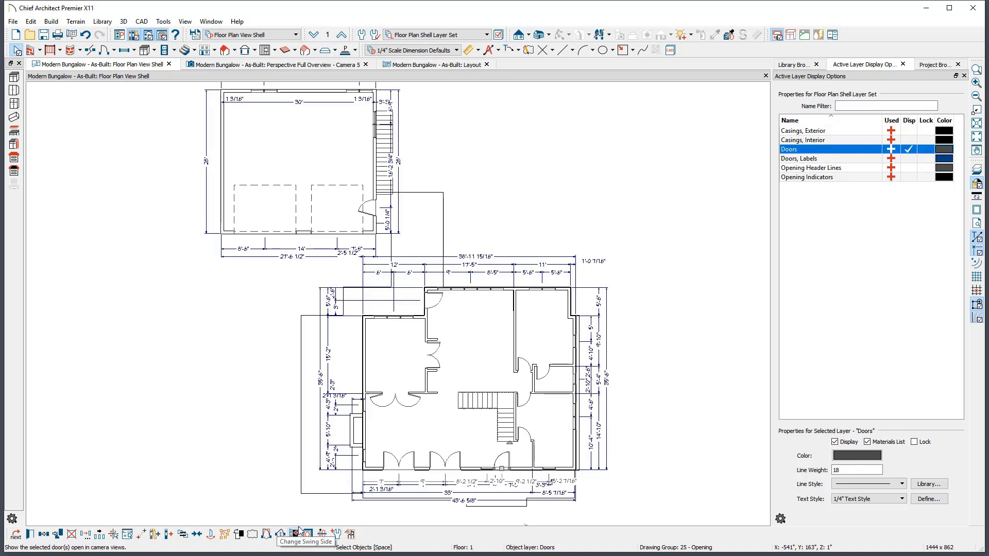
shift+click(487, 472)
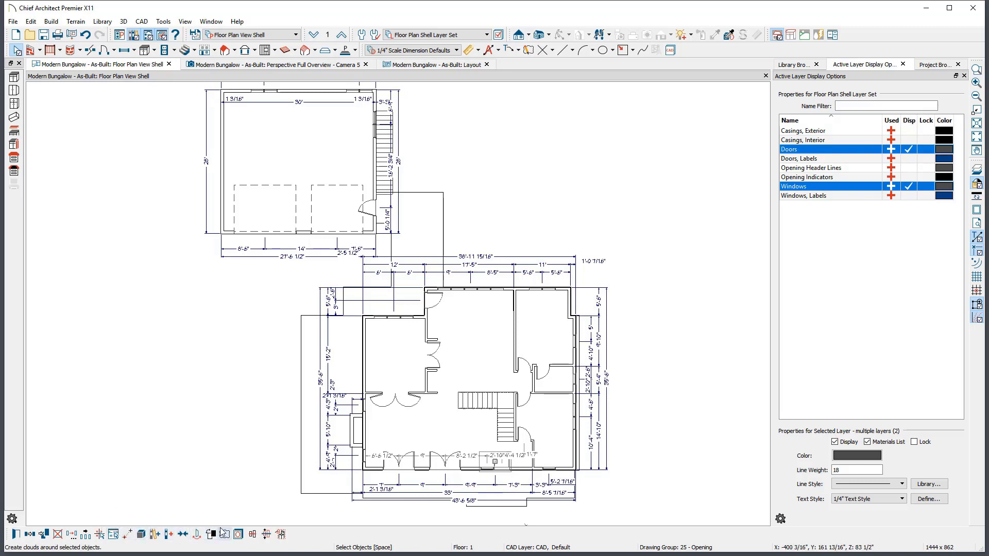
click(147, 534)
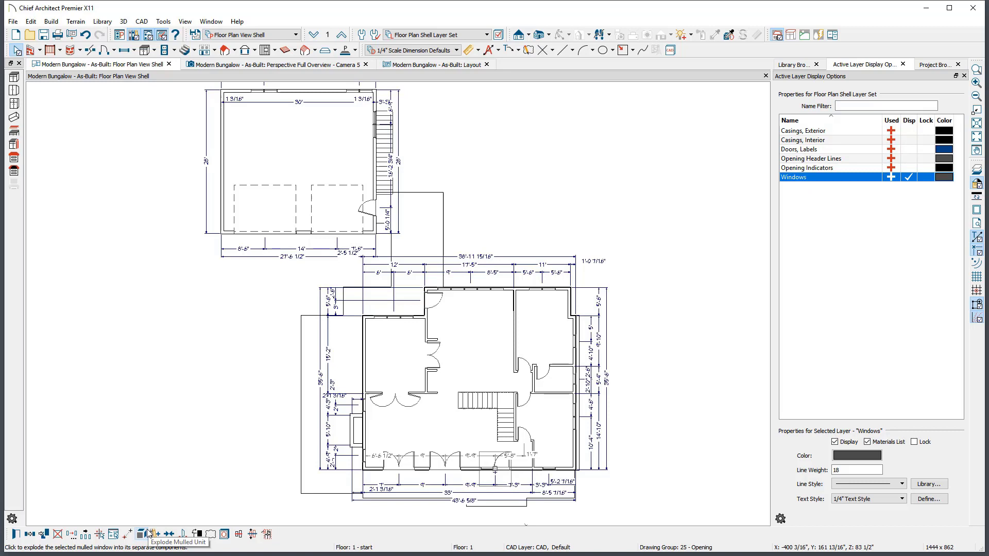
key(Escape)
click(473, 469)
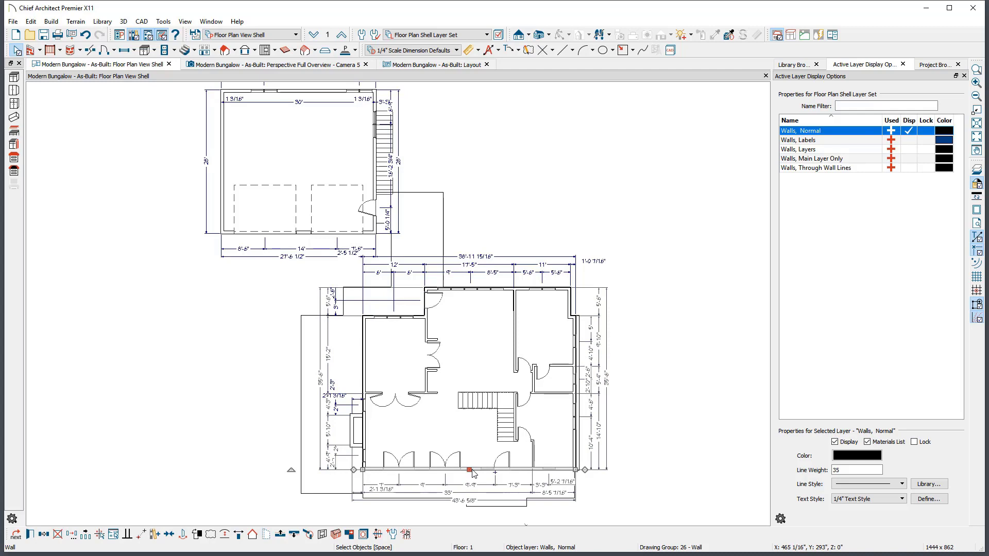
click(286, 535)
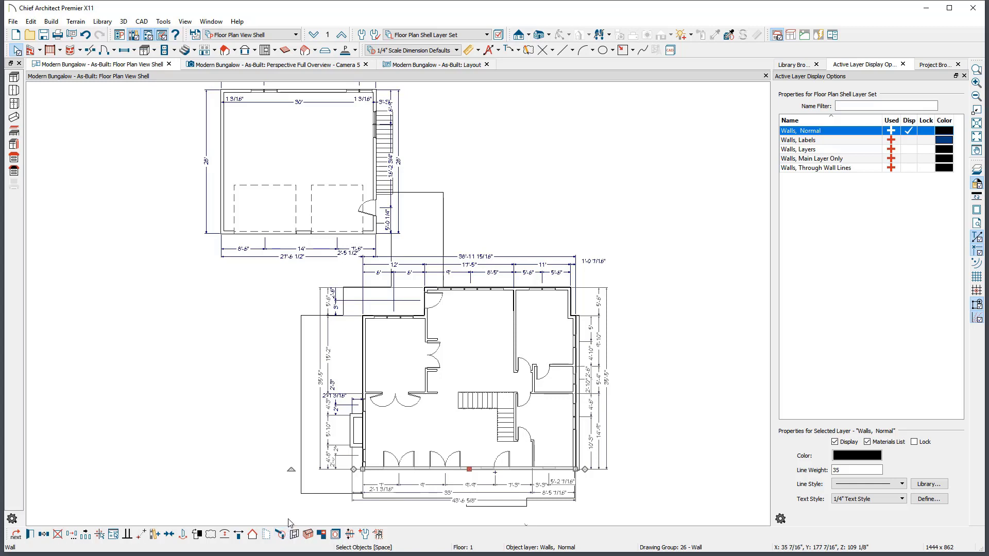
click(288, 523)
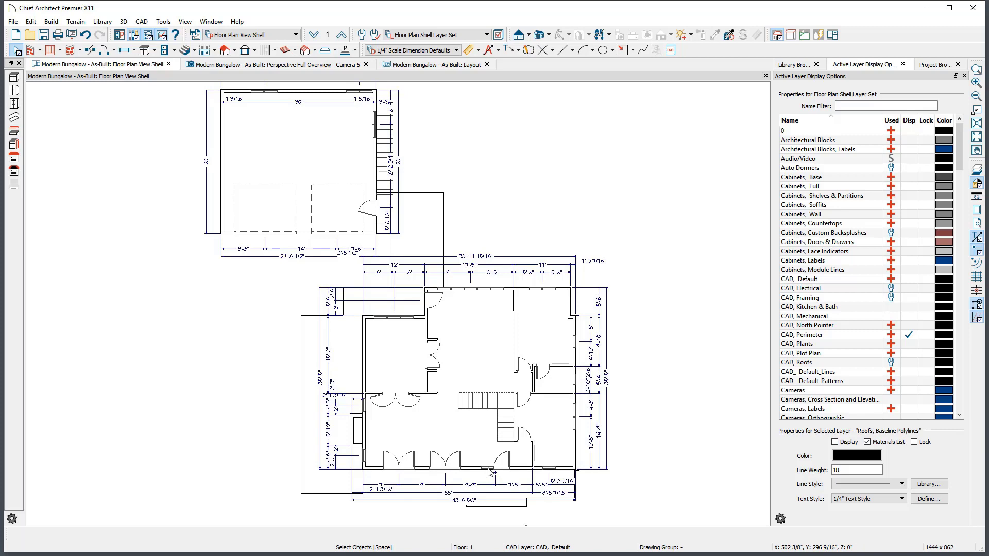
Step: Copy a bottom-wall window with Stay in This Mode and place it in the upper left wall
click(488, 470)
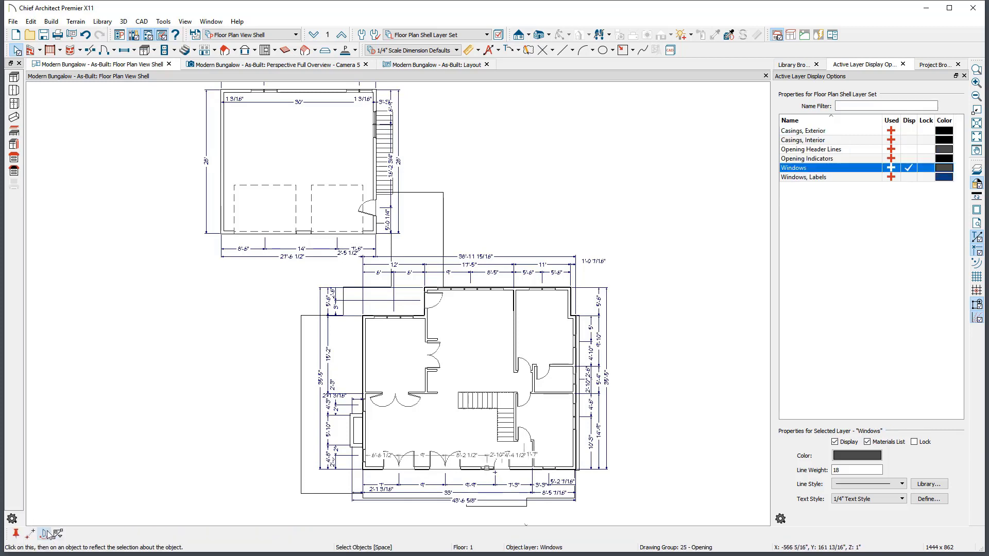
click(369, 387)
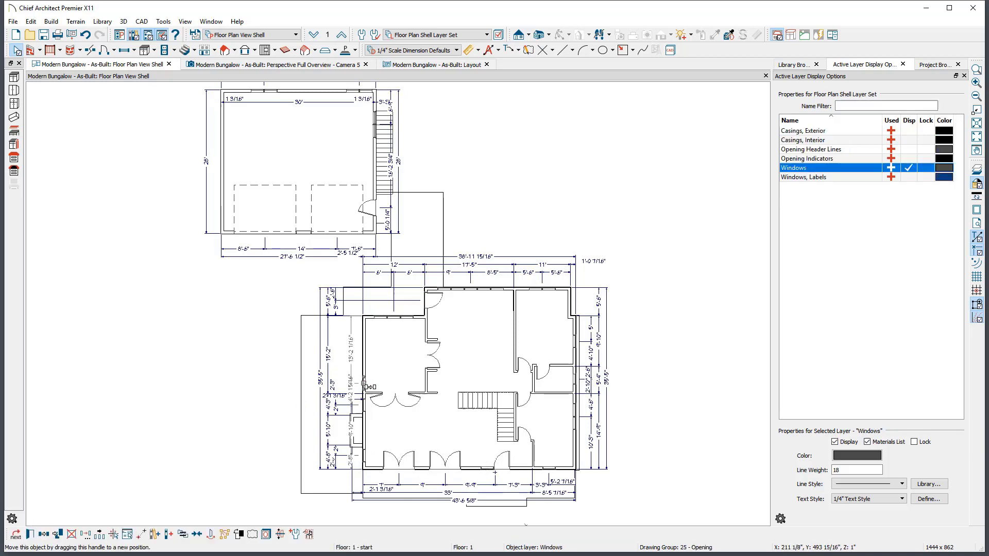
key(Escape)
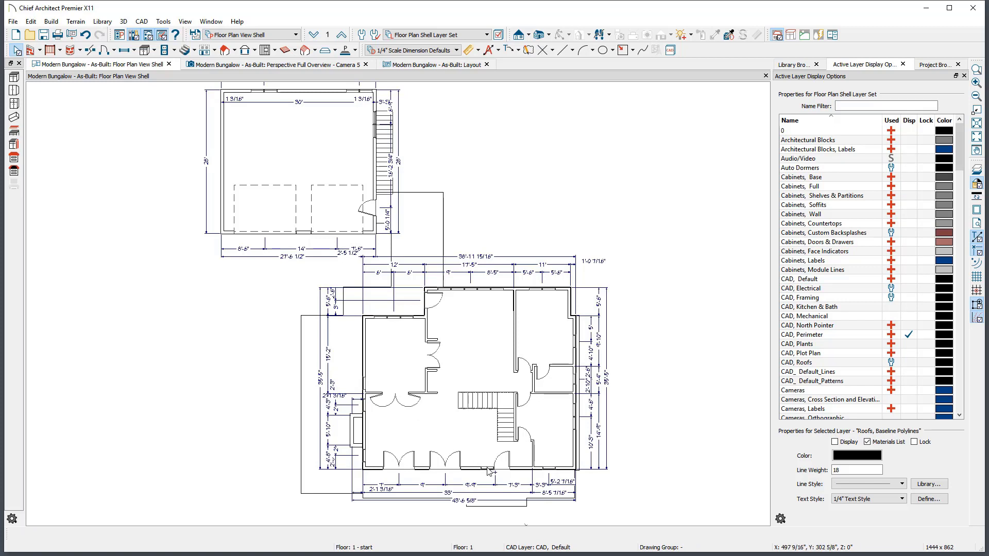
click(488, 471)
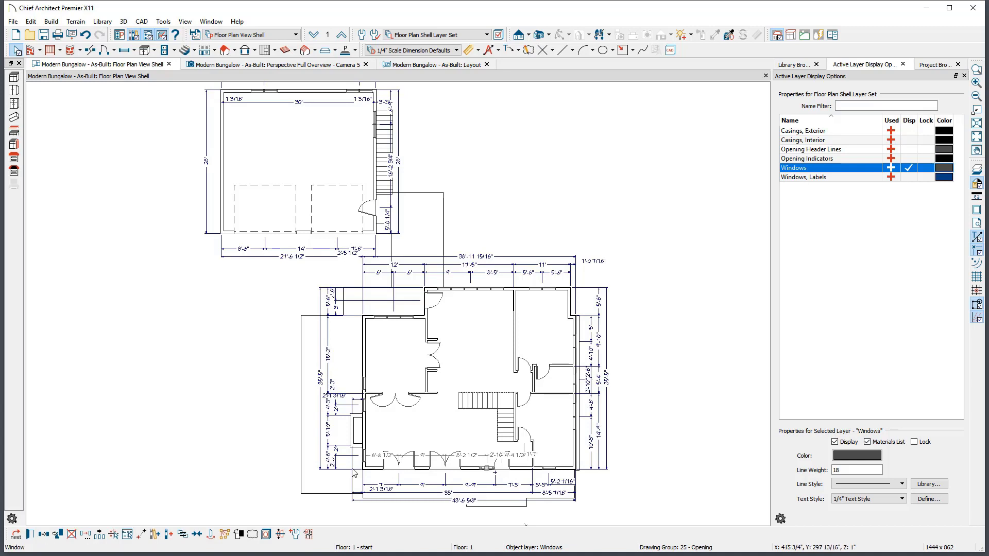
click(49, 534)
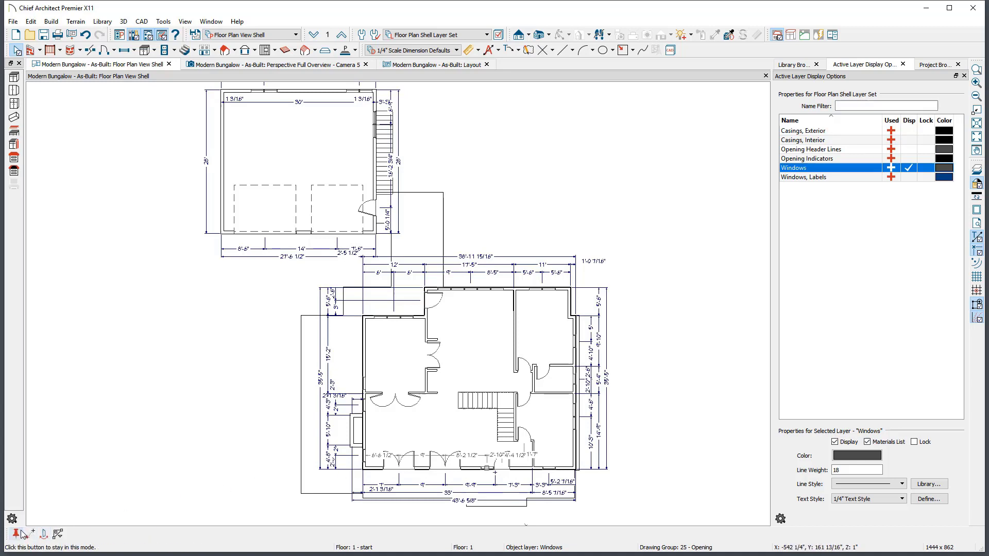
click(22, 532)
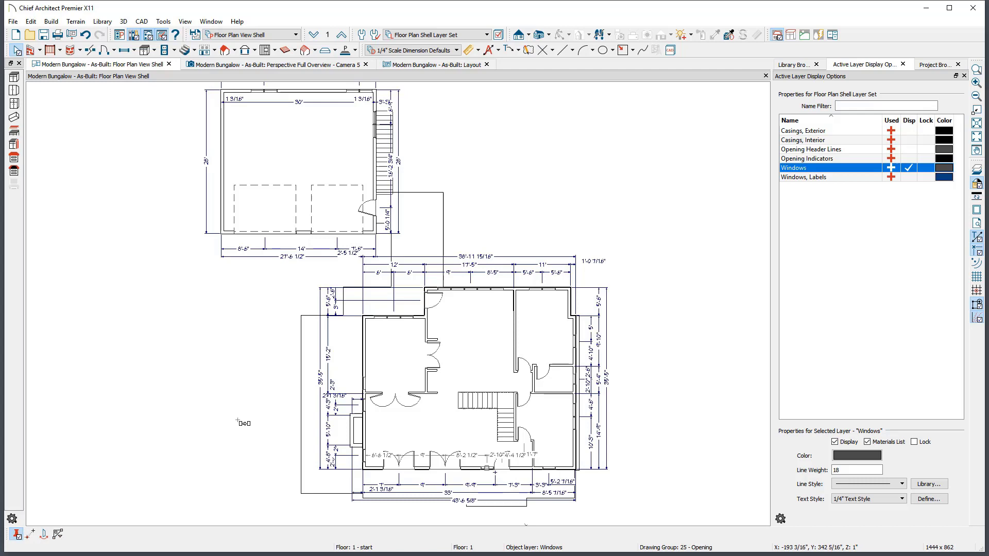
click(363, 361)
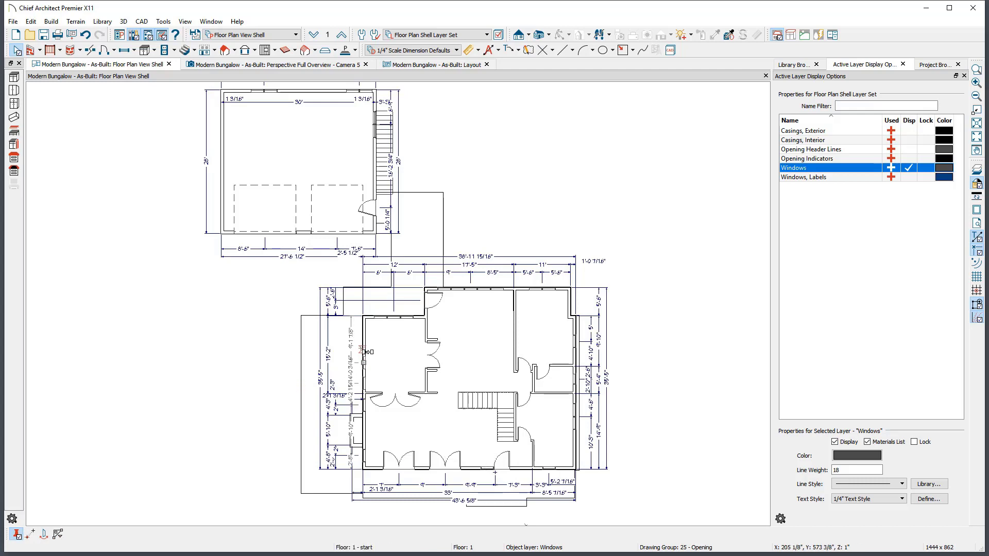
drag(368, 349, 392, 340)
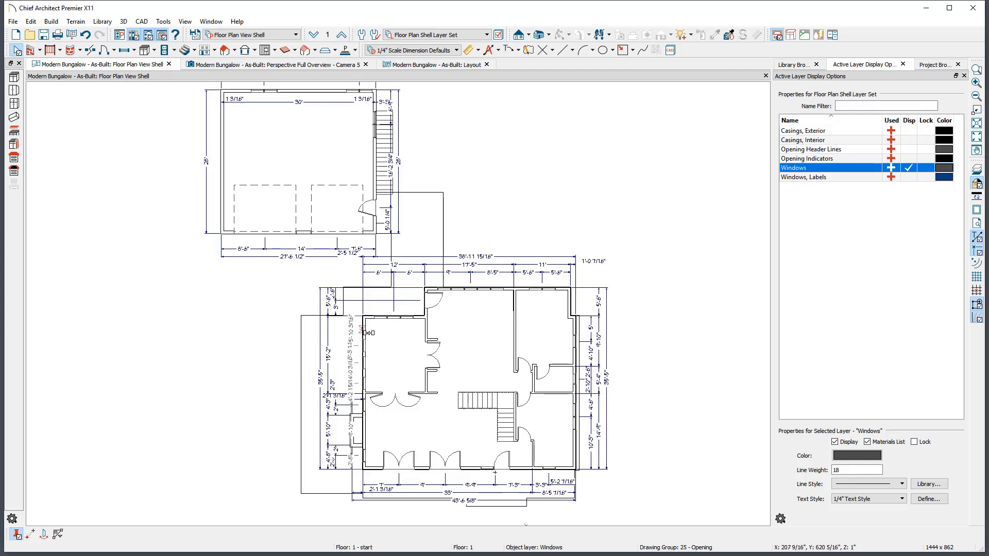
click(393, 341)
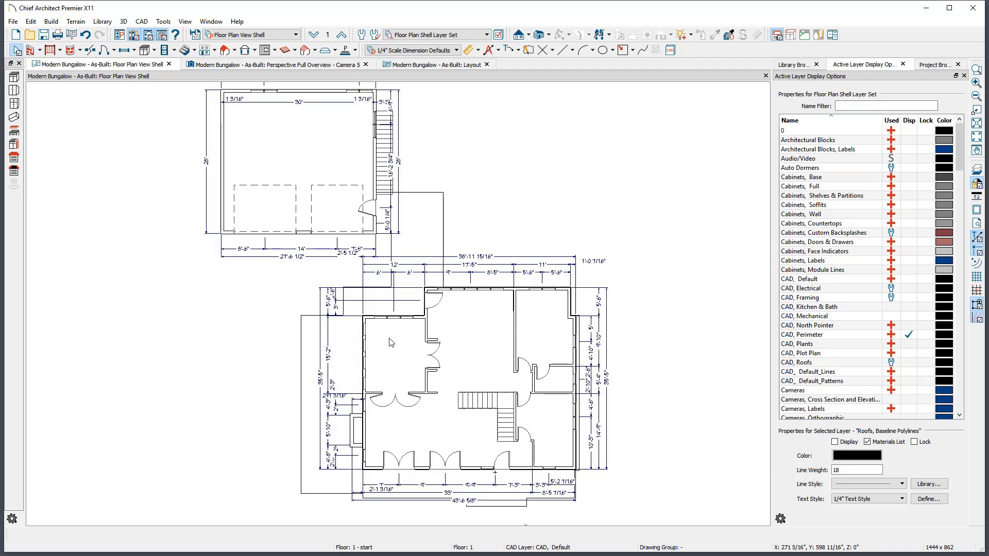